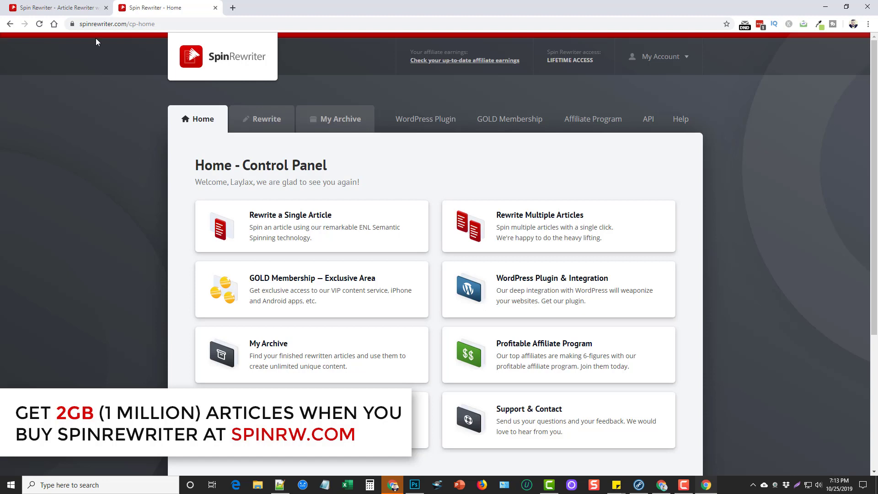
Switch to the spinrewriter.com landing page and scroll through its hero and benefits sections
click(94, 8)
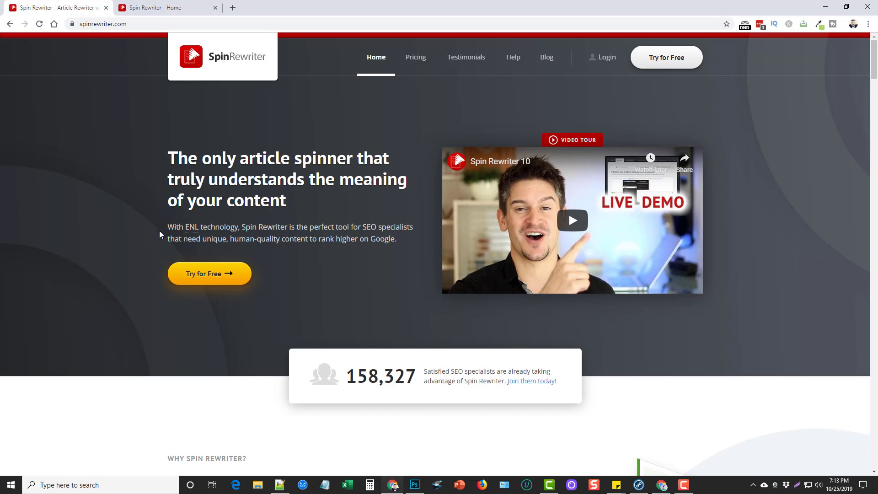
scroll(160, 232, down, 1)
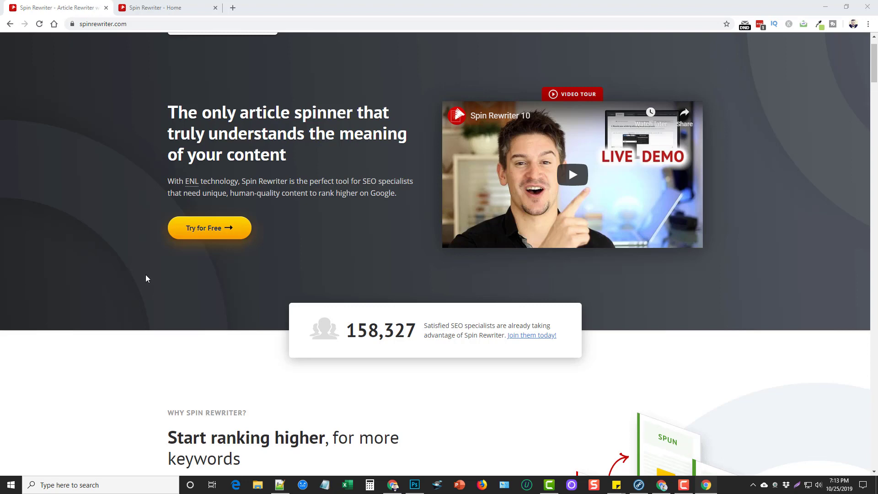
scroll(146, 278, down, 2)
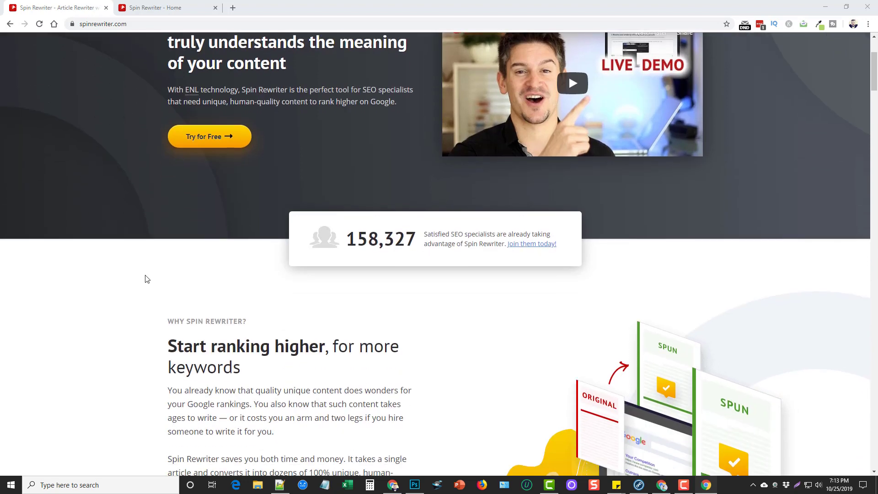
scroll(146, 278, down, 2)
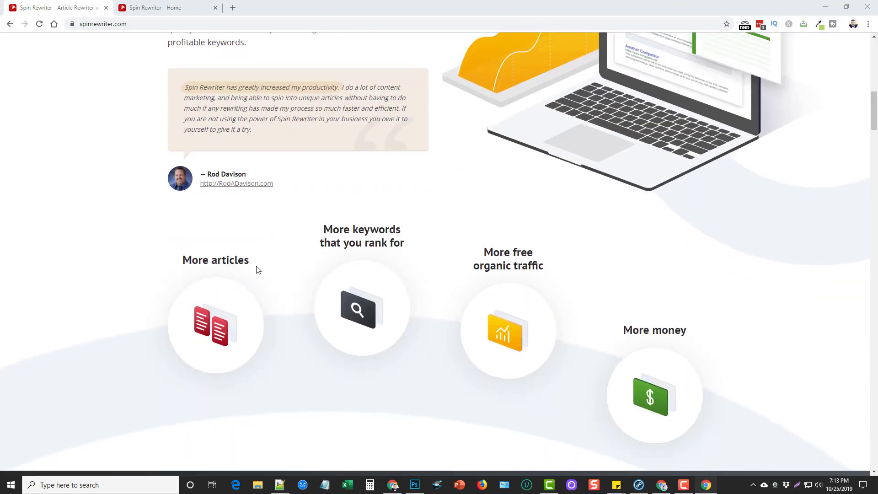
Scroll past the three-step export and meaning-aware spinner sections down to the live demo
scroll(256, 270, down, 3)
scroll(337, 241, down, 4)
scroll(160, 260, down, 2)
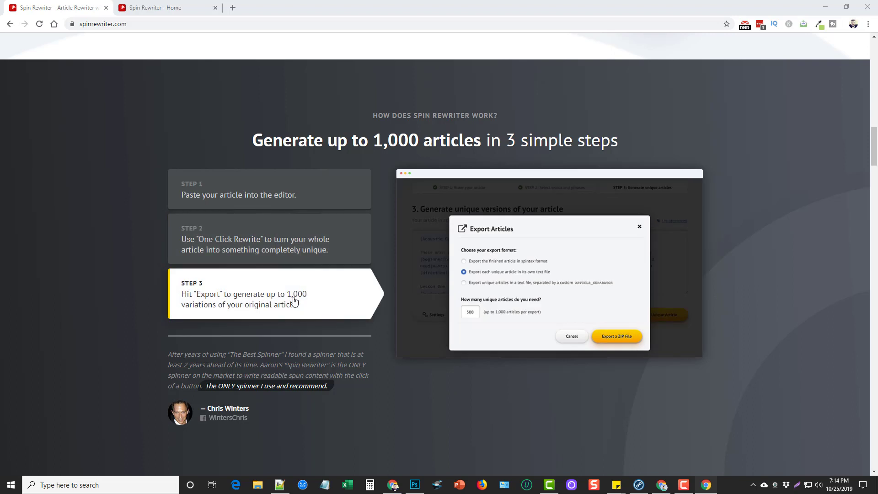
scroll(111, 264, down, 6)
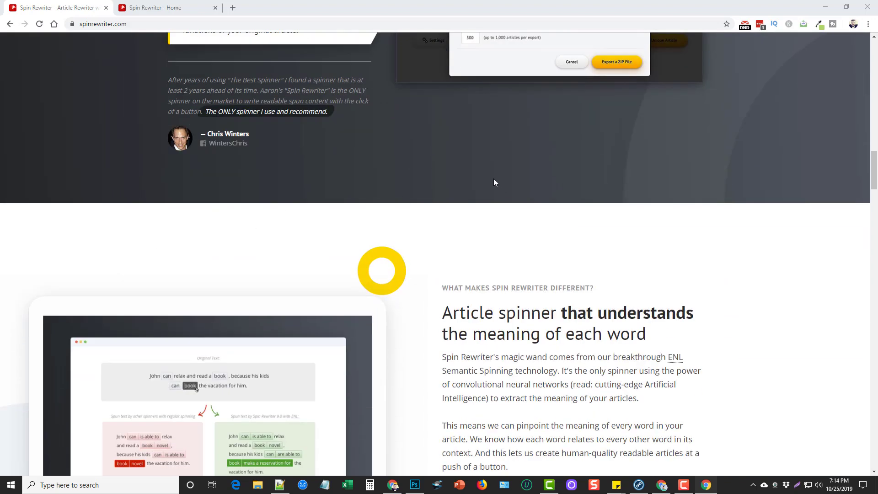
scroll(440, 187, down, 4)
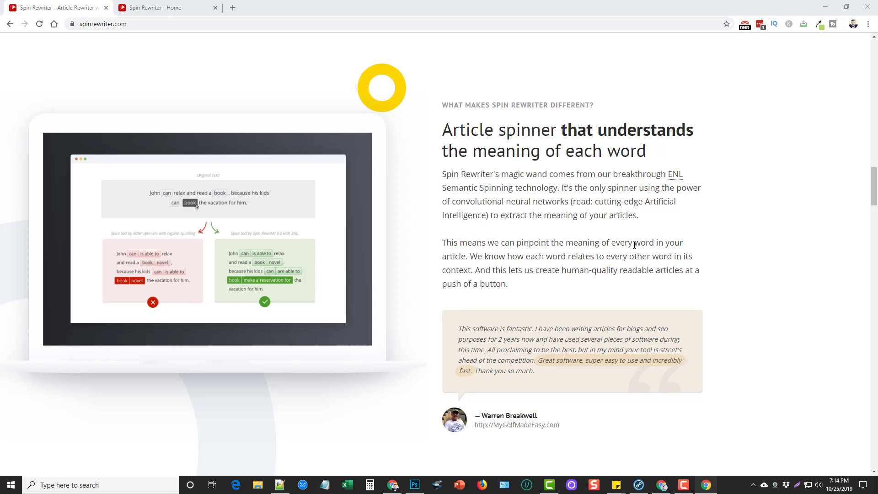
Run One Click Rewrite on the demo's John sentence, then scroll to the 'What else can Spin Rewriter do' cards
scroll(422, 251, down, 5)
scroll(320, 229, down, 4)
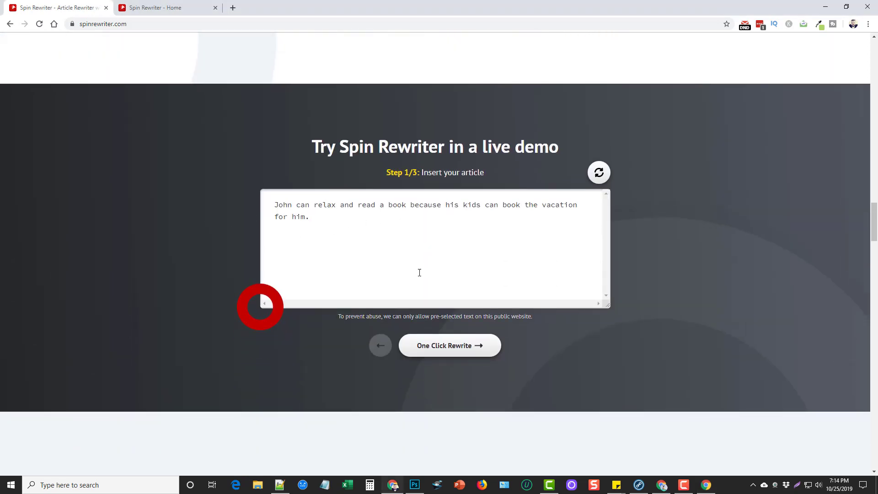
click(449, 346)
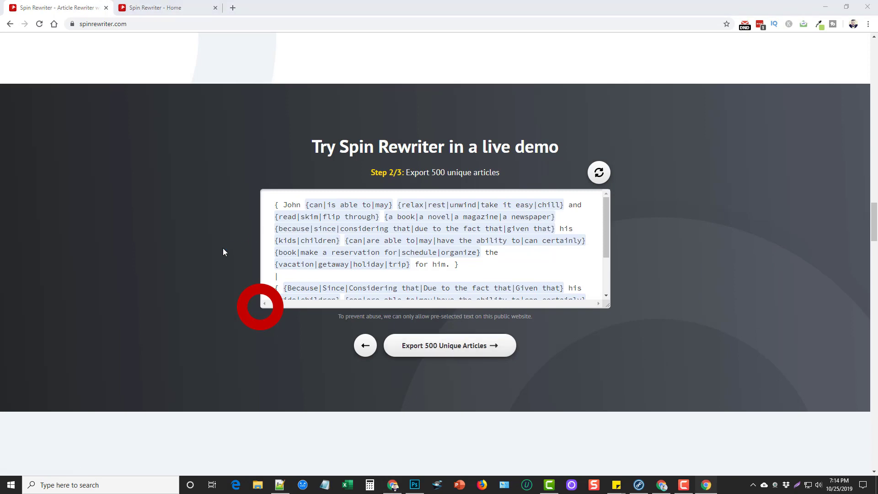
scroll(223, 248, down, 4)
scroll(182, 204, down, 3)
scroll(189, 229, down, 1)
scroll(216, 222, down, 2)
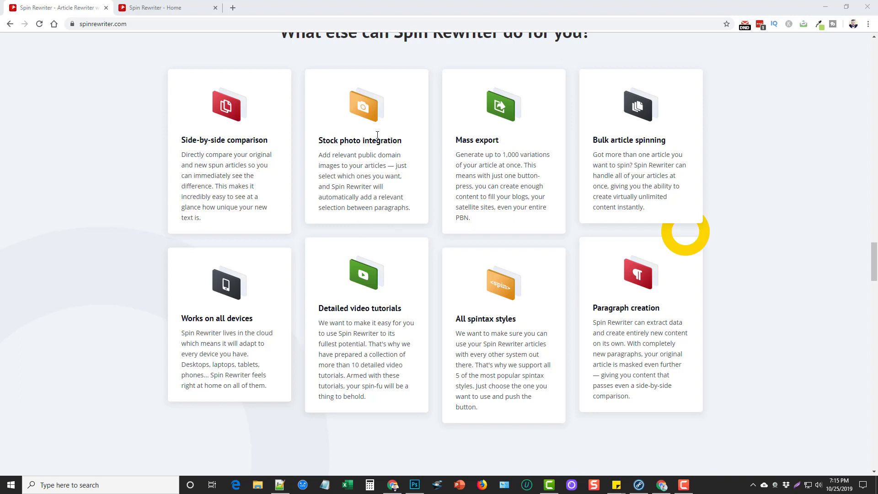
Highlight the 'Stock photo' feature heading and scroll through the remaining feature cards
drag(319, 141, 360, 141)
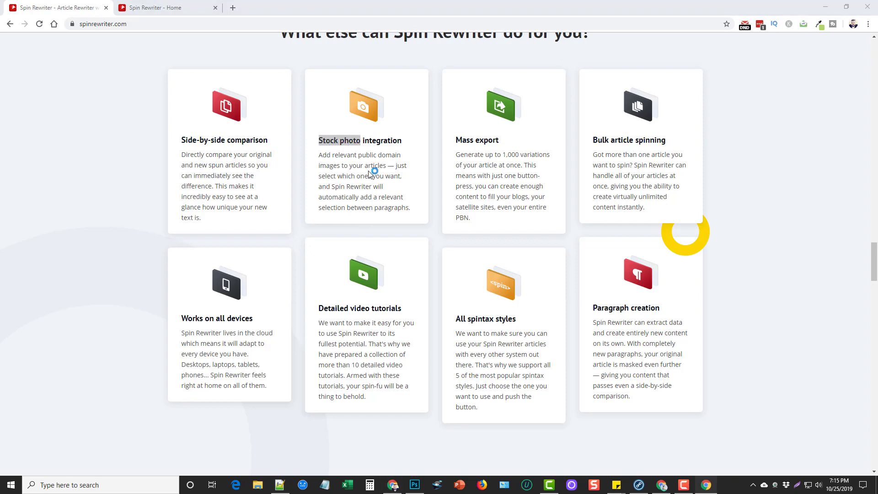
scroll(356, 220, down, 3)
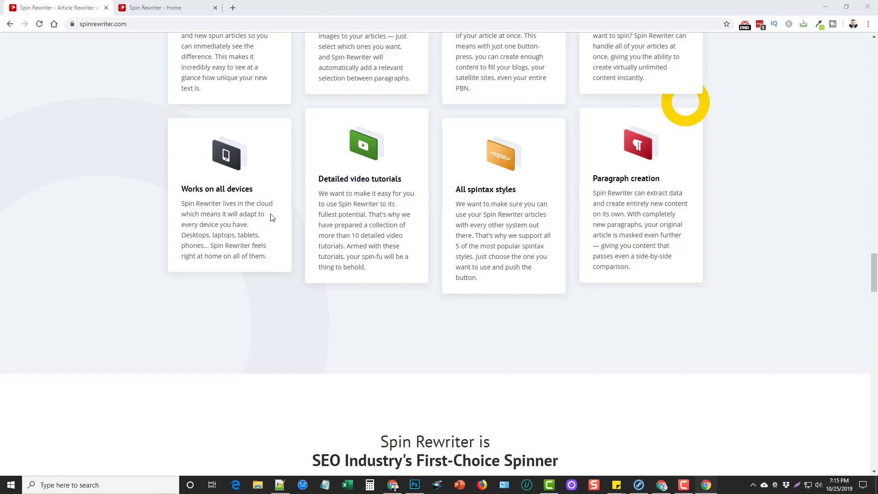
scroll(356, 220, down, 1)
scroll(355, 221, down, 5)
Scroll back up to the hero section with the free trial offer and demo video
scroll(375, 228, up, 9)
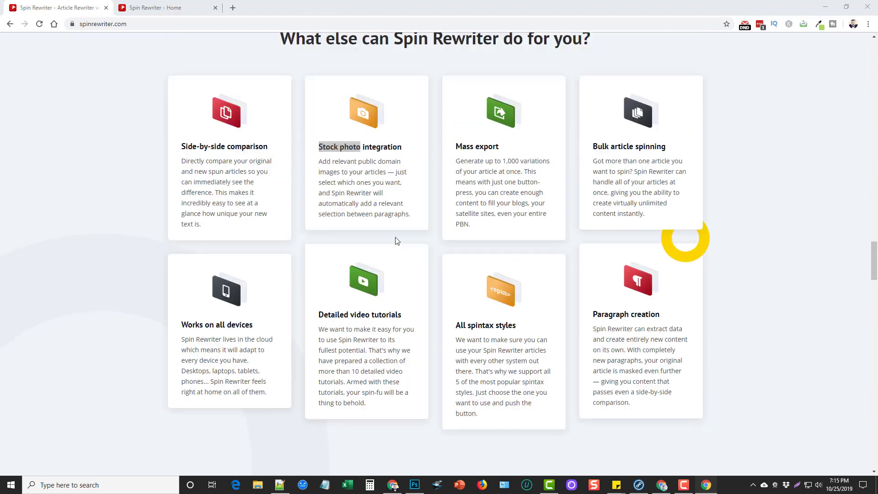
scroll(398, 240, up, 15)
scroll(395, 238, up, 10)
scroll(396, 238, up, 10)
scroll(429, 229, up, 10)
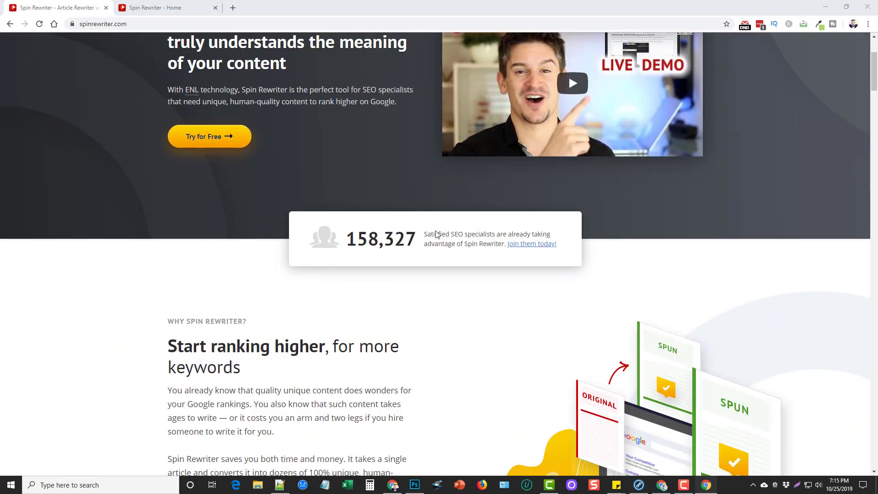
scroll(433, 224, up, 2)
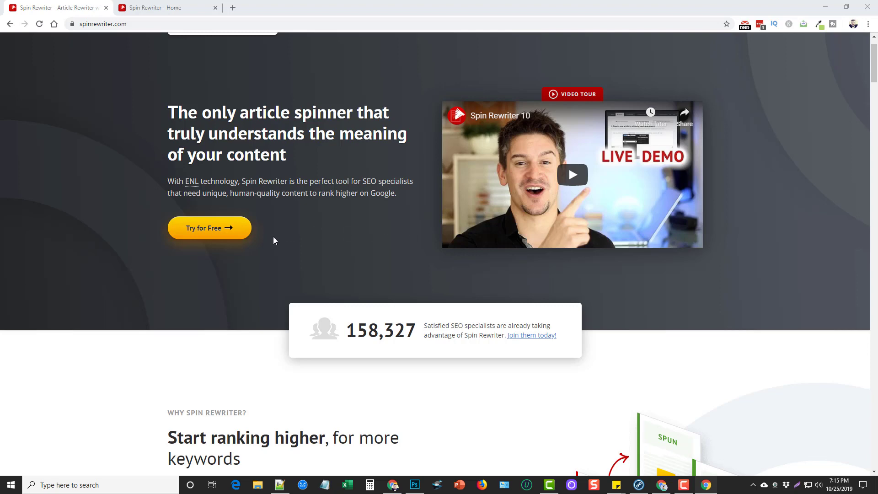
Return to the logged-in Home Control Panel via the Try for Free button
click(217, 231)
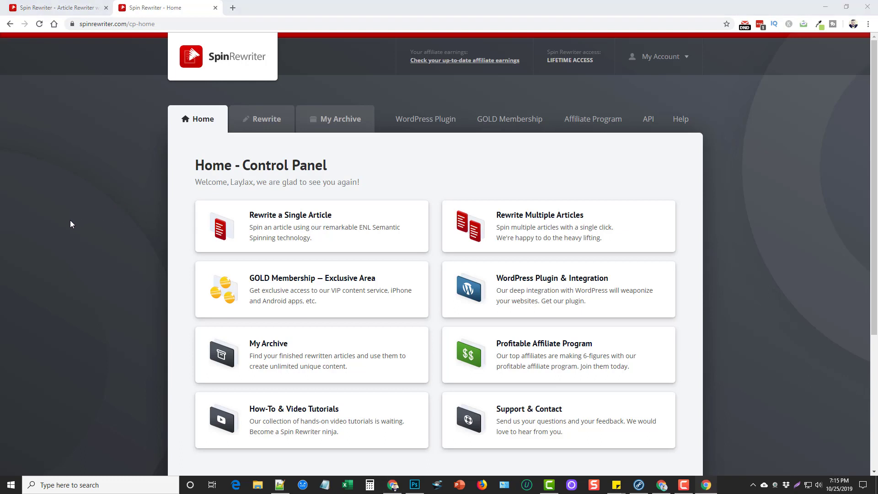
scroll(73, 226, down, 1)
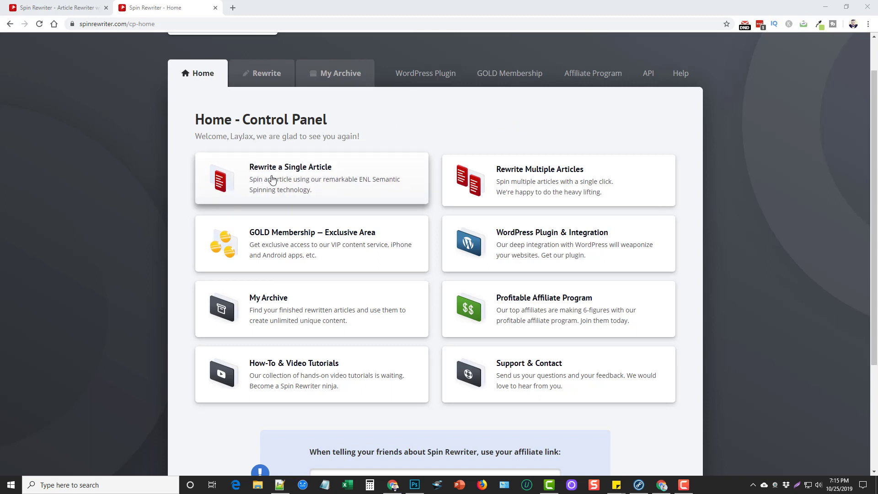
Start Rewrite a Single Article and bring up the Fetch a New Article search dialog
click(310, 184)
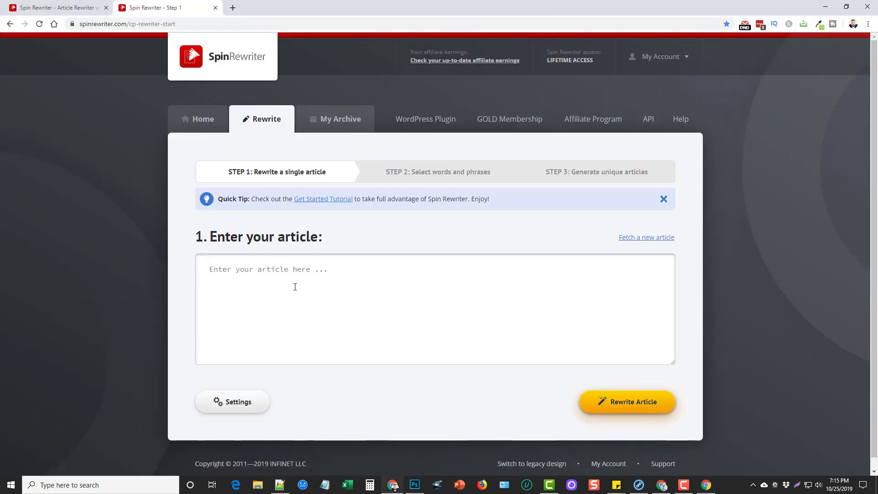
click(315, 271)
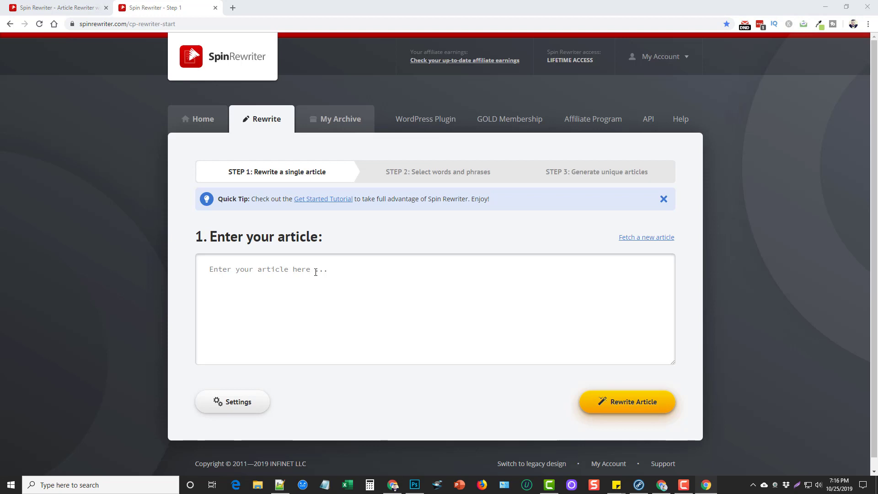
click(635, 239)
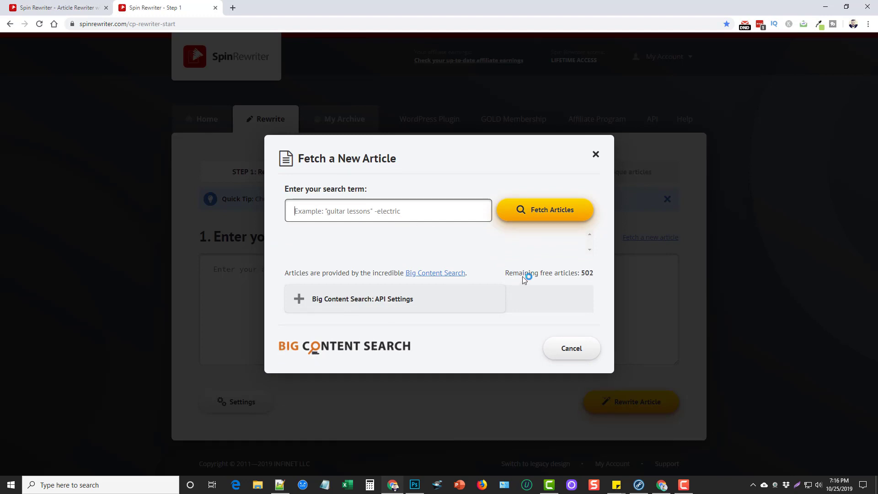
Search the article database for 'fishing' and browse the results
click(388, 207)
text(fishing)
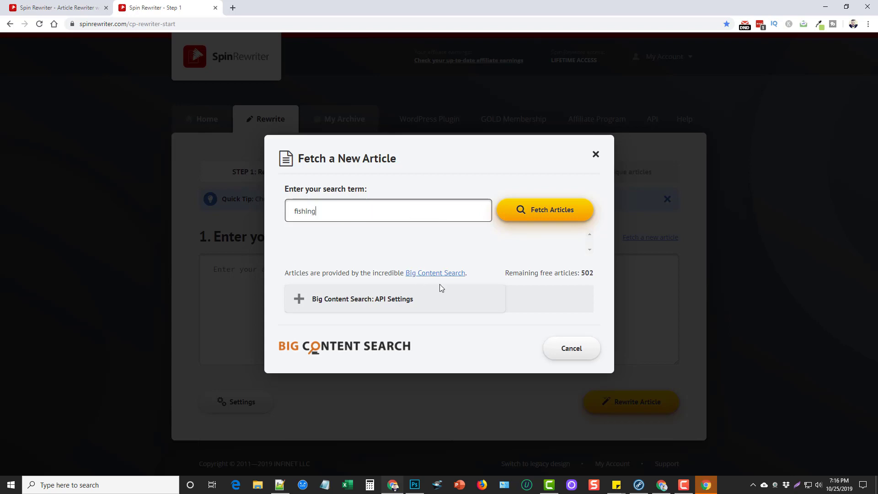
click(527, 212)
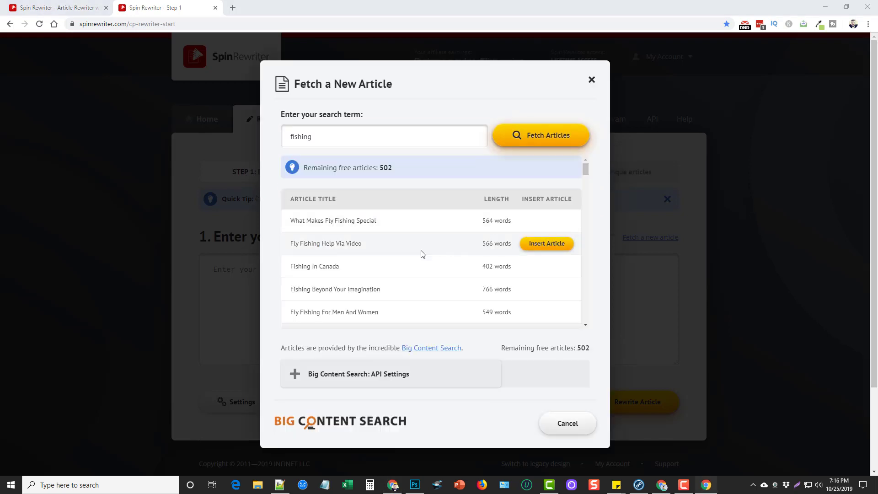
scroll(420, 253, down, 2)
scroll(398, 250, down, 3)
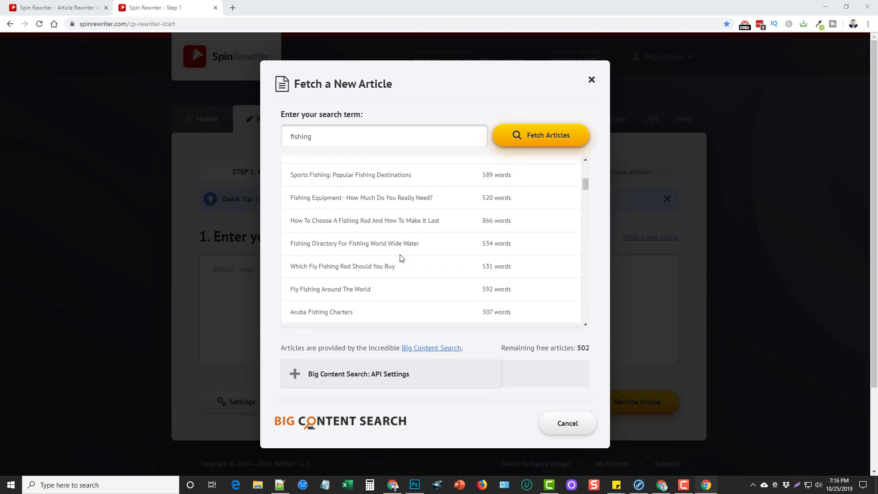
scroll(401, 256, down, 3)
scroll(404, 256, down, 3)
scroll(414, 253, down, 1)
scroll(434, 270, down, 2)
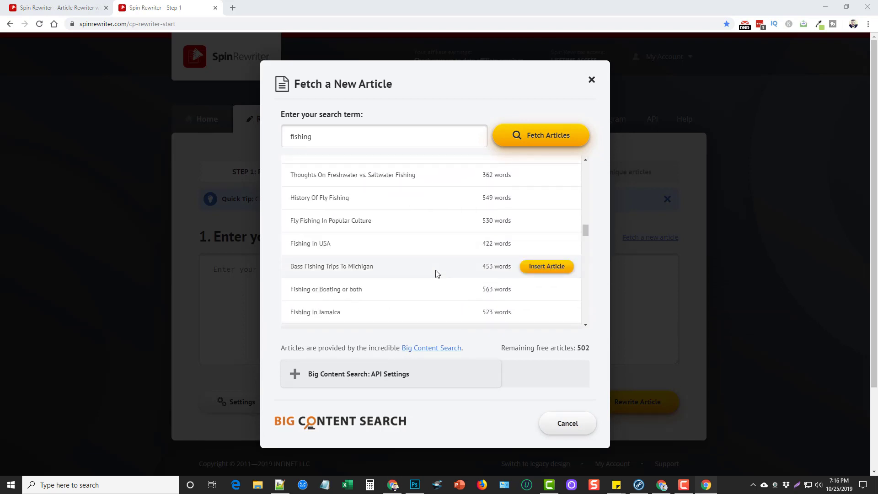
scroll(434, 271, up, 4)
scroll(435, 271, up, 10)
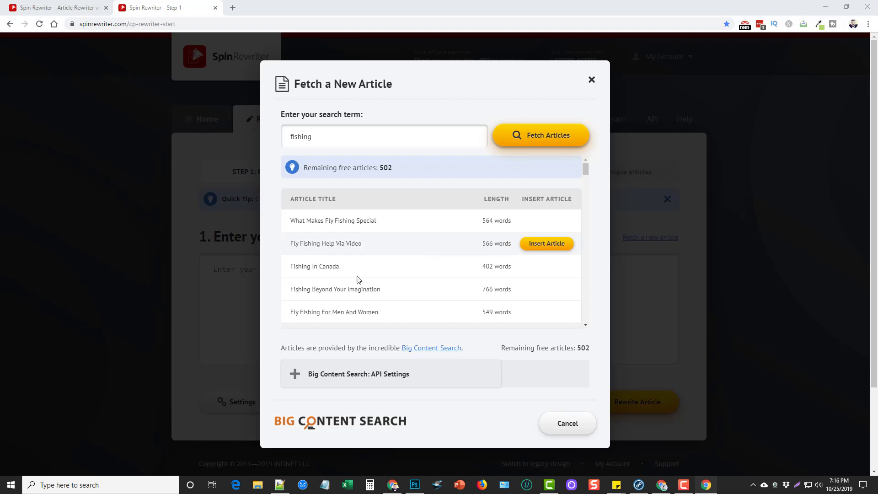
mouse_move(384, 289)
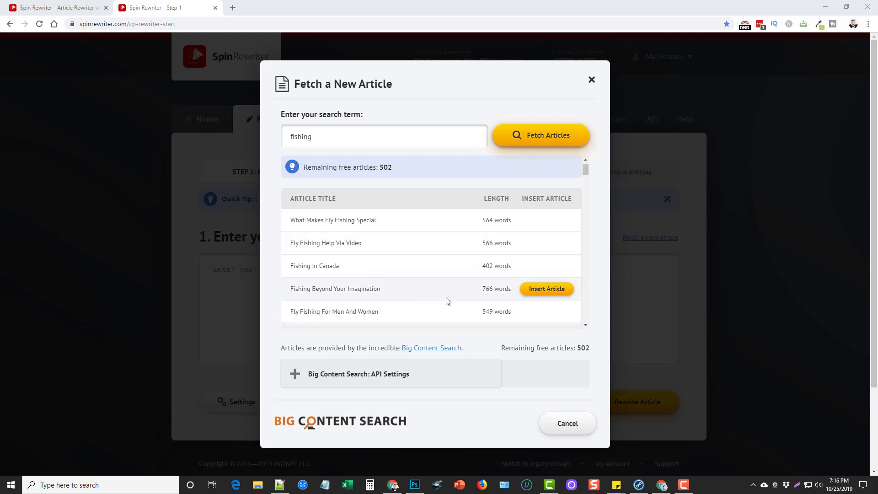
scroll(447, 298, down, 1)
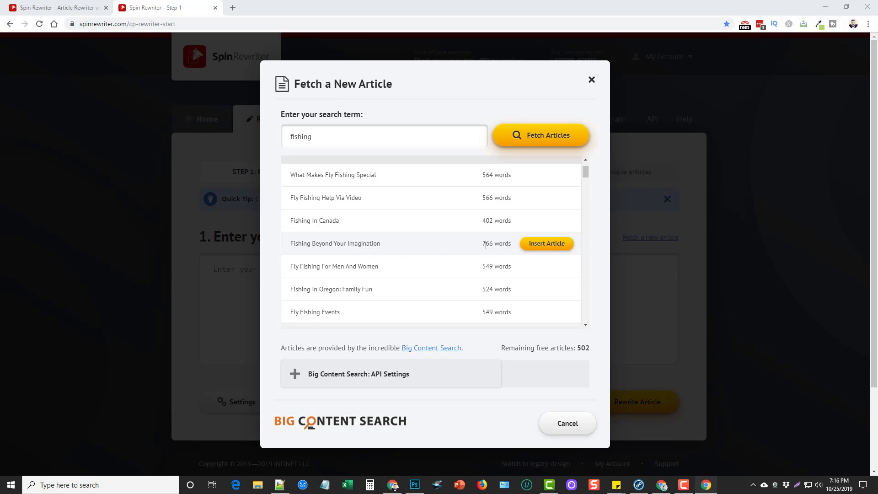
Insert the 766-word 'Fishing Beyond Your Imagination' article into the editor
click(545, 245)
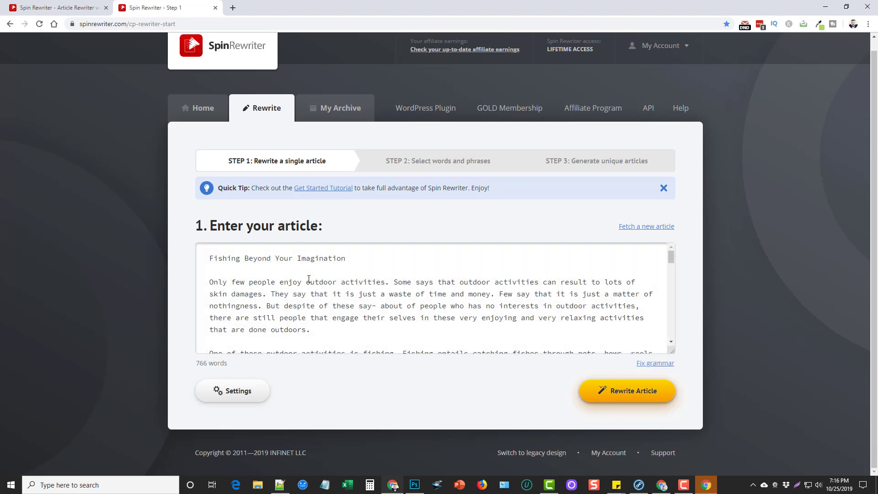
scroll(319, 293, down, 1)
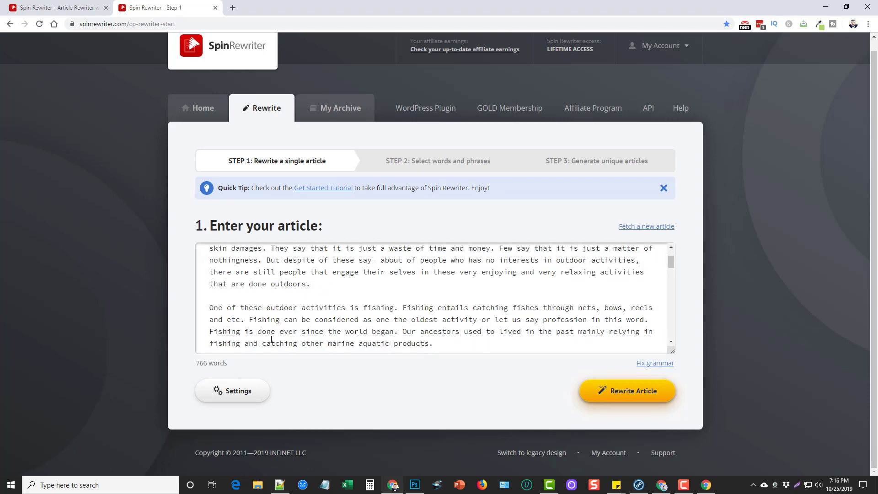
click(233, 391)
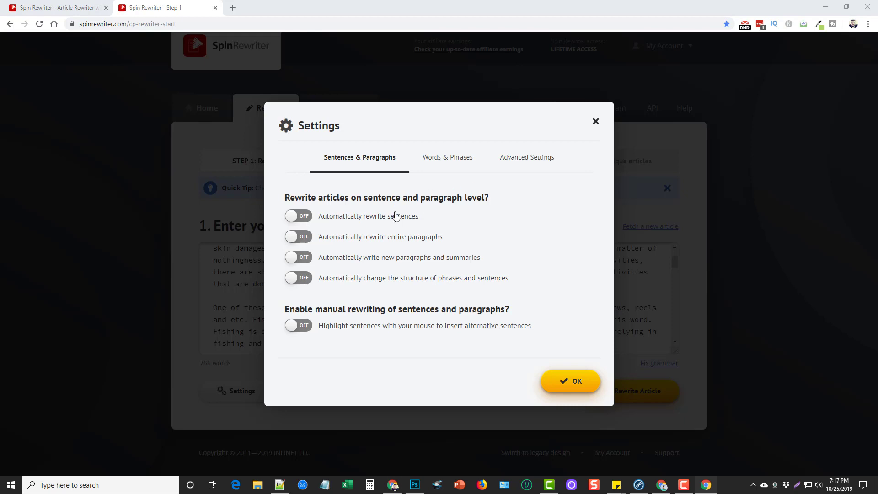
mouse_move(413, 278)
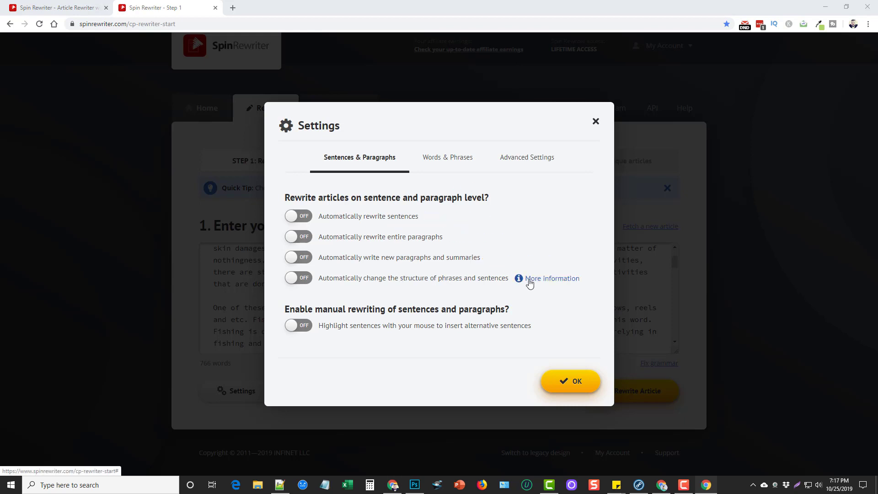
Delete 'mailvio' from the Protected keywords box under Words & Phrases
click(440, 163)
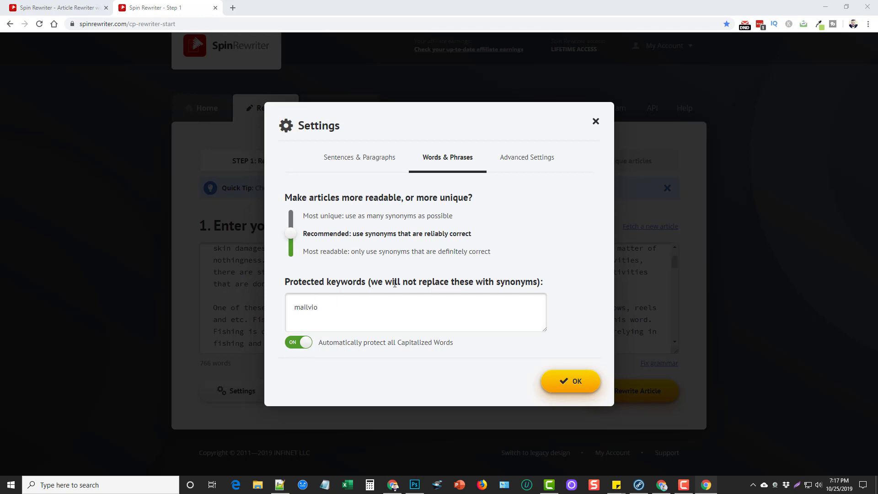
drag(321, 309, 286, 307)
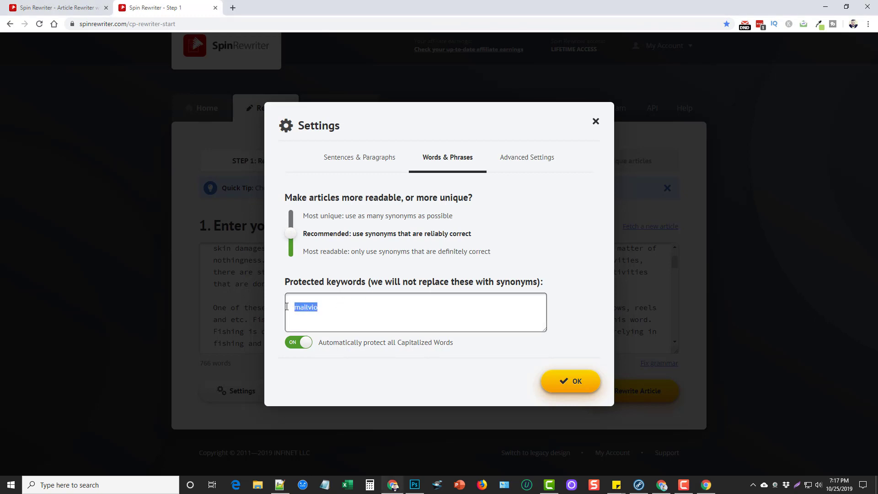
key(Delete)
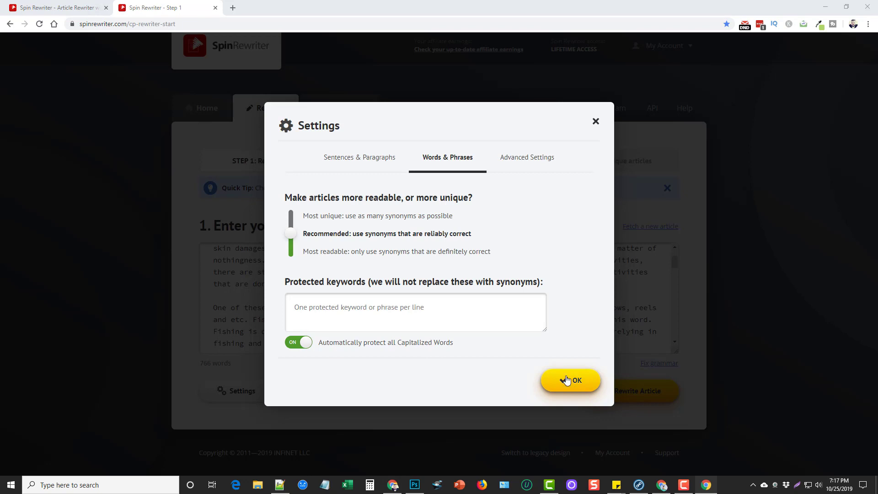
Review the Advanced Settings toggles, then close the Settings dialog
click(516, 165)
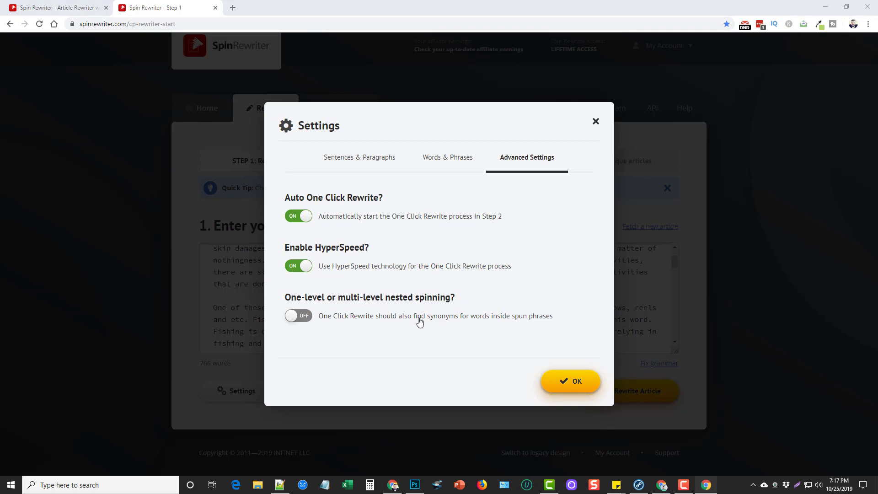
click(596, 121)
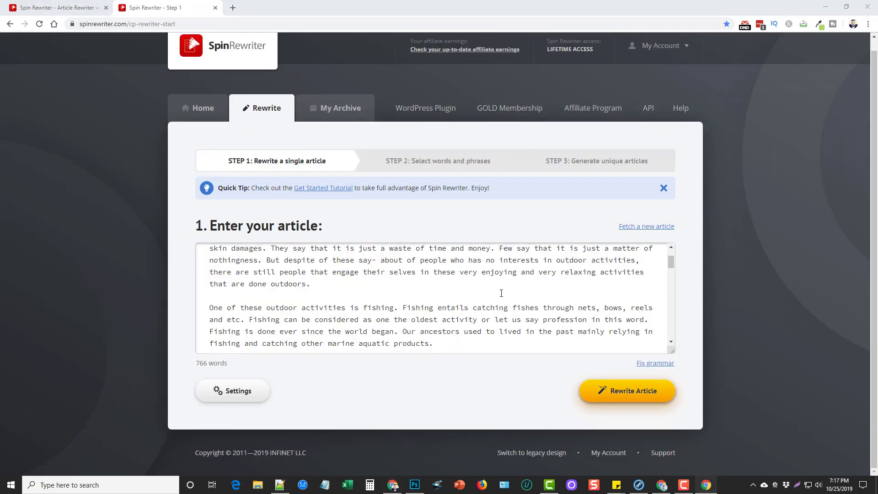
Rewrite the fishing article into 99%-unique spintax with Rewrite Article
click(621, 394)
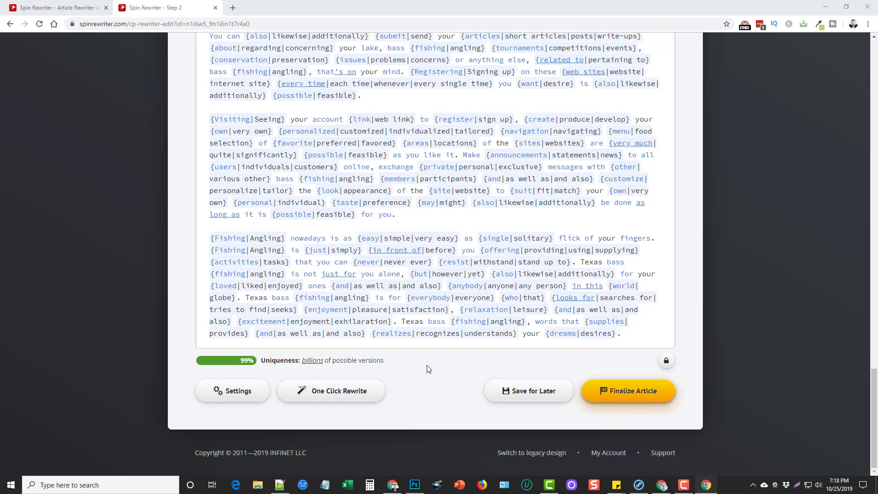
Open the rewrite settings, close them unchanged, and return to the article's opening paragraph
click(237, 392)
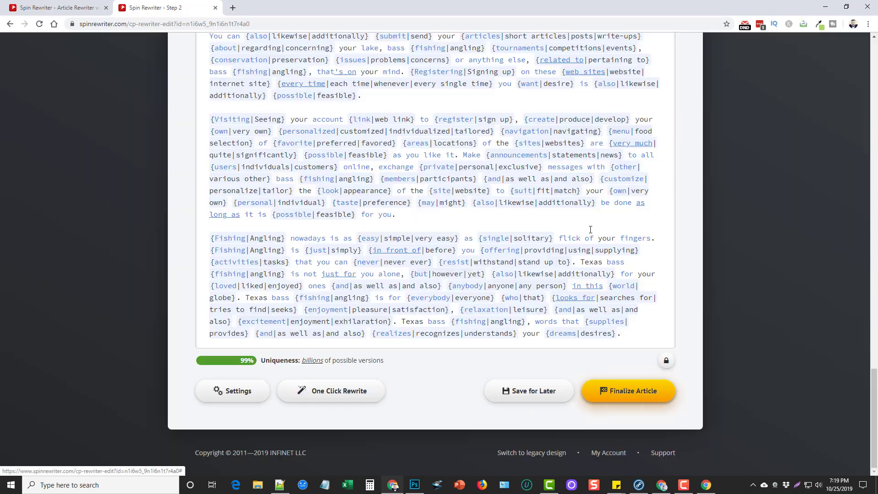
click(595, 108)
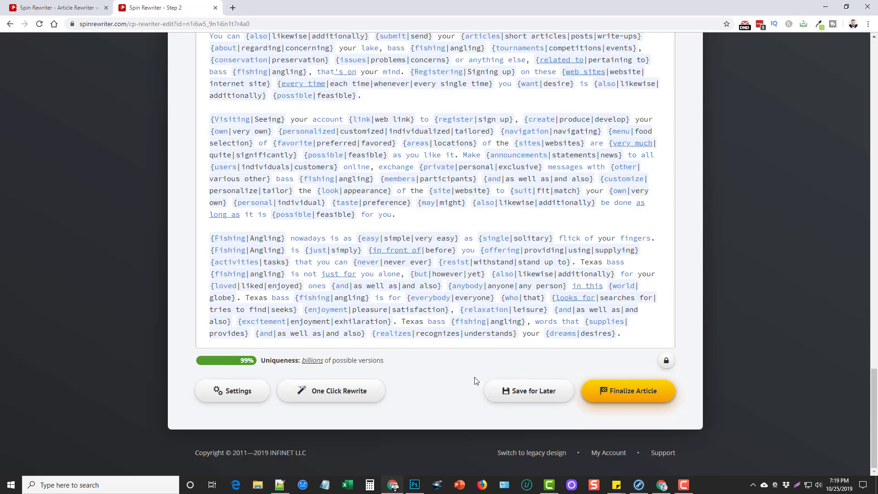
scroll(599, 357, up, 8)
scroll(538, 273, up, 10)
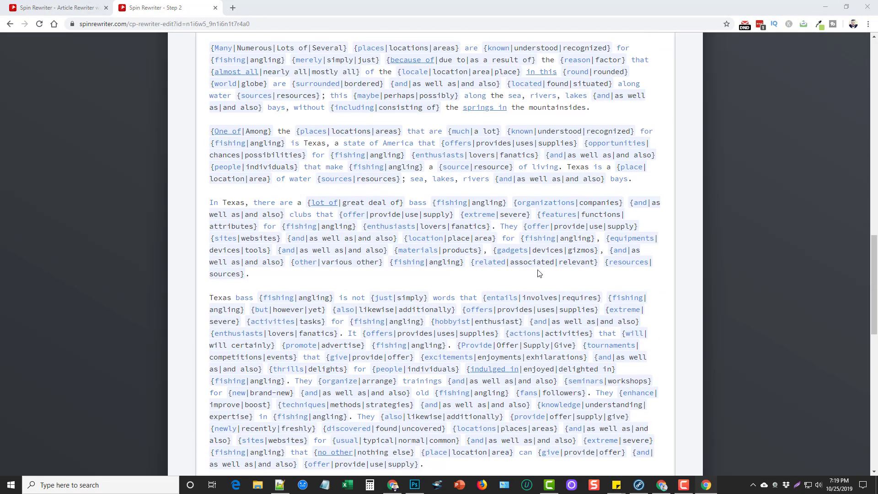
scroll(538, 273, up, 5)
scroll(526, 277, up, 5)
scroll(503, 281, up, 5)
scroll(460, 293, down, 4)
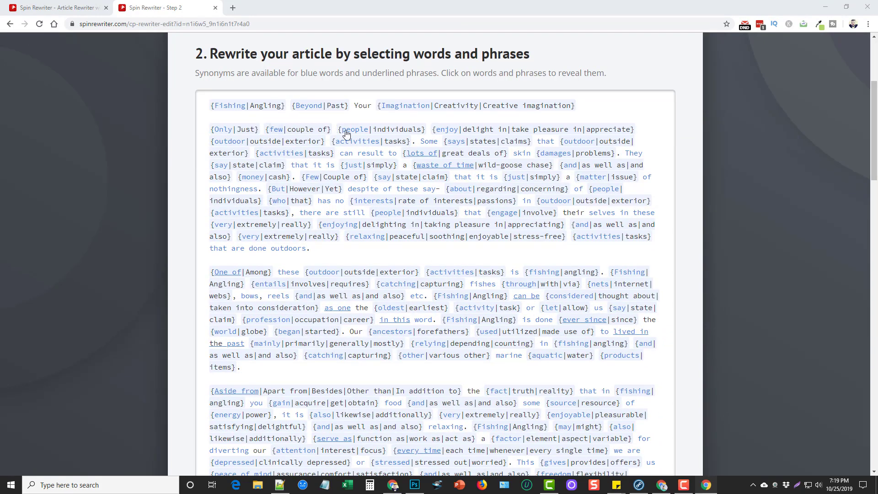
Add 'men and women' as a synonym for 'people'
click(346, 130)
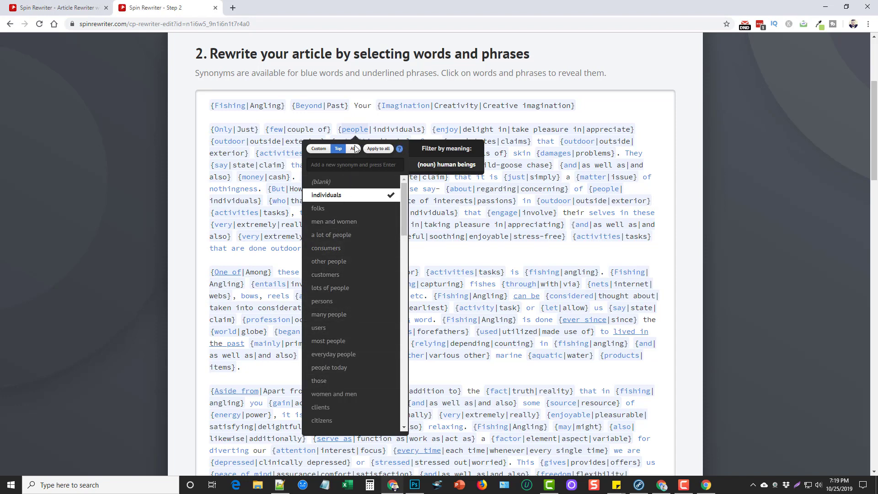
click(331, 222)
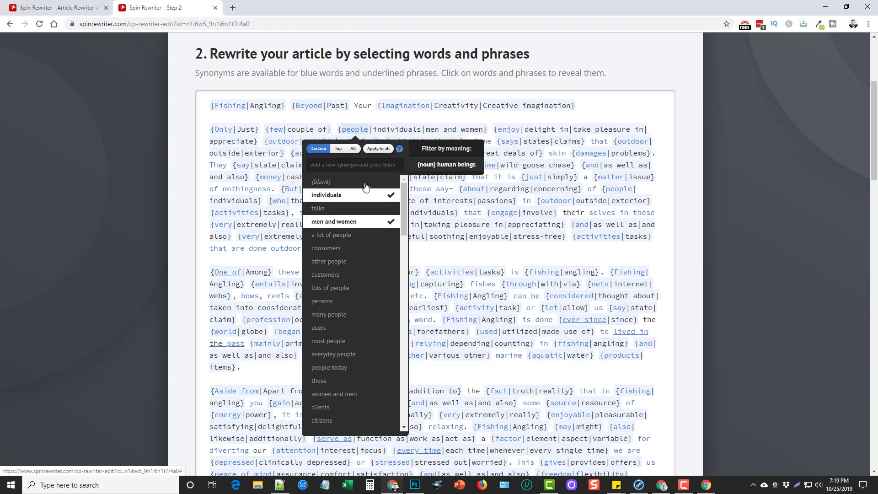
click(509, 146)
scroll(473, 248, down, 4)
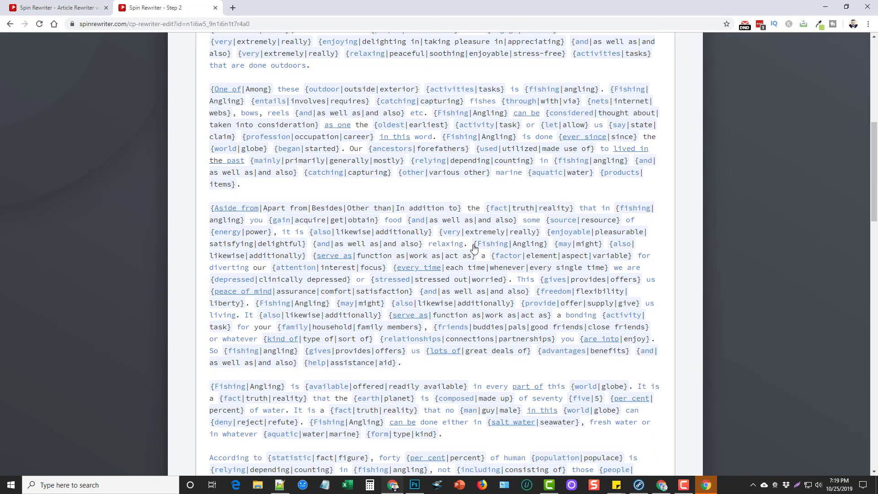
scroll(474, 249, down, 5)
scroll(474, 248, down, 5)
scroll(457, 260, down, 5)
scroll(422, 284, down, 3)
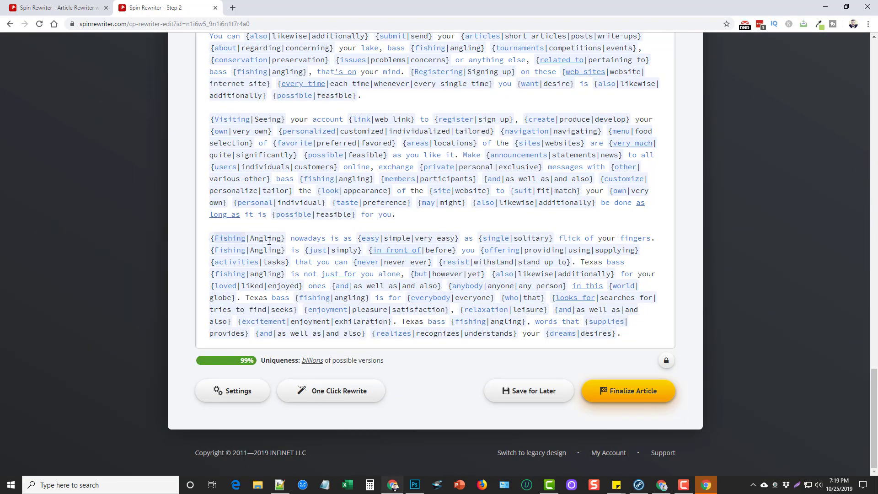
Look over the synonyms for 'easy' without changing them, then finalize the spintax article
click(369, 240)
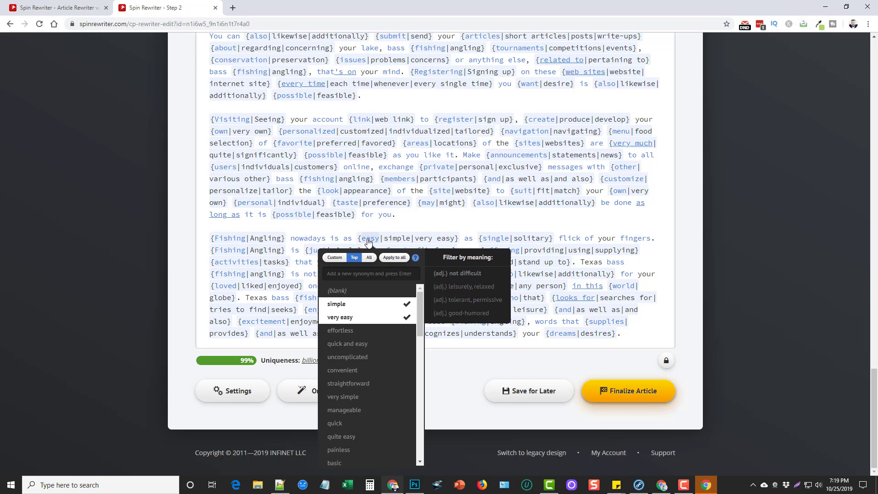
scroll(384, 345, down, 2)
scroll(361, 347, down, 3)
scroll(357, 343, down, 2)
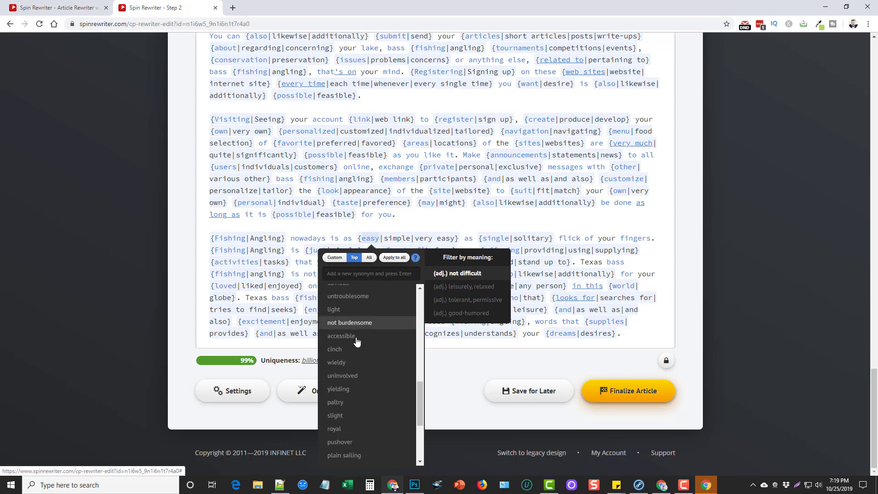
scroll(359, 348, up, 2)
scroll(360, 359, up, 2)
scroll(361, 361, up, 2)
scroll(378, 293, up, 3)
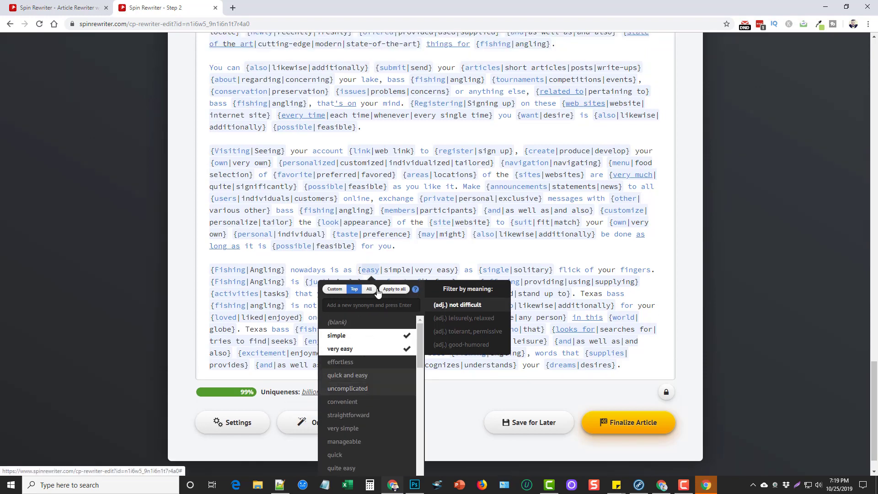
scroll(378, 292, up, 1)
click(466, 303)
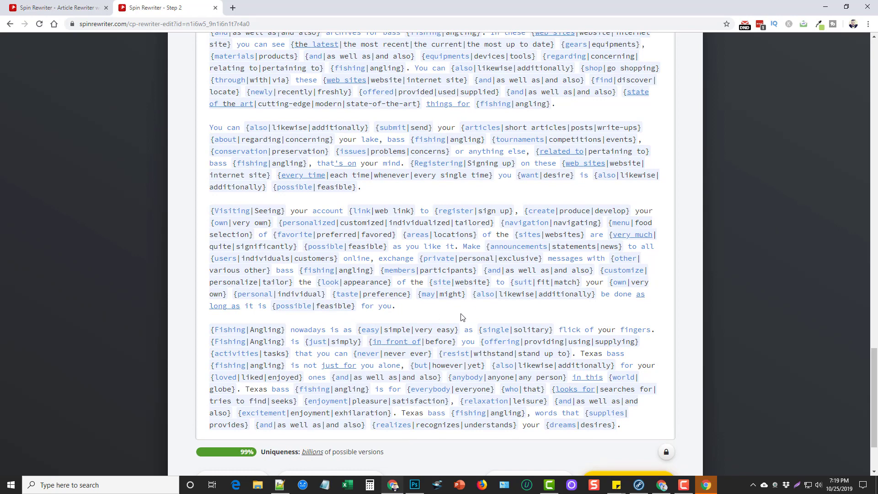
scroll(462, 317, down, 2)
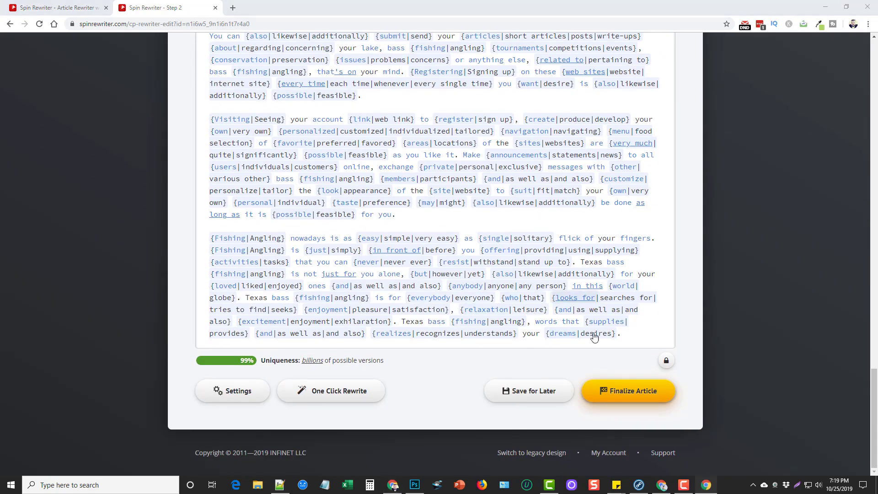
click(631, 394)
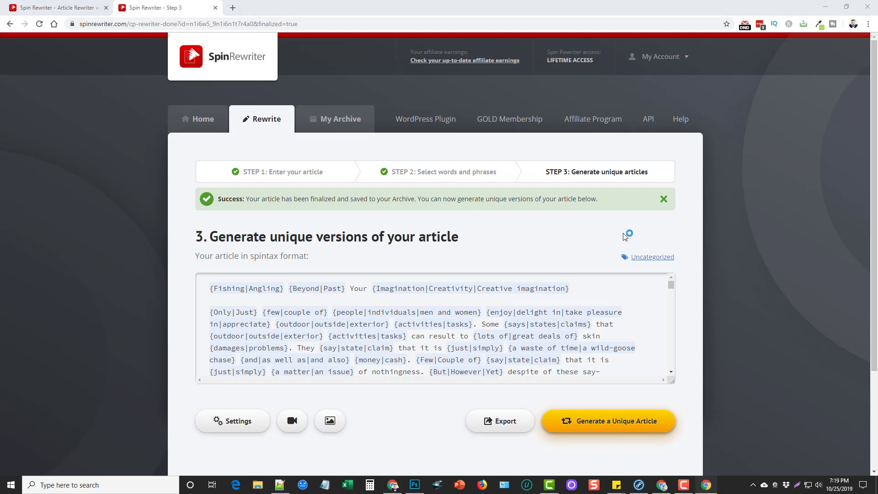
Scroll down the Step 3 page to the unique-version generation buttons
scroll(594, 234, down, 1)
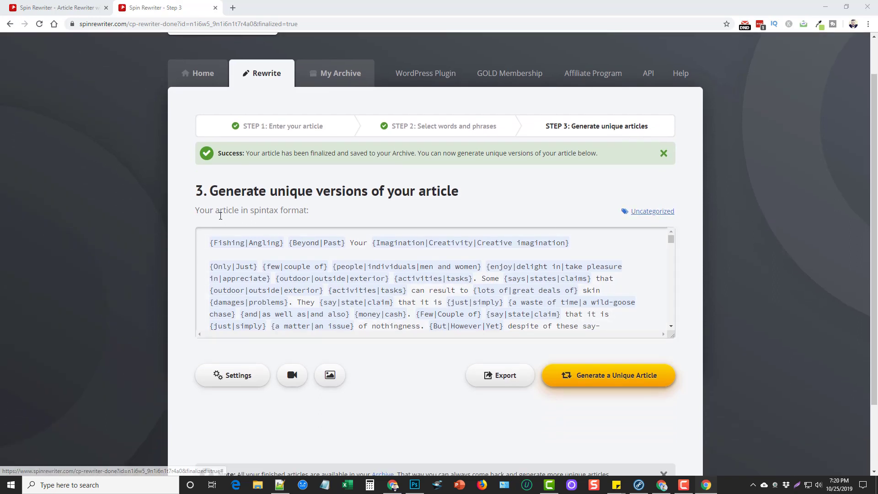
scroll(245, 216, down, 2)
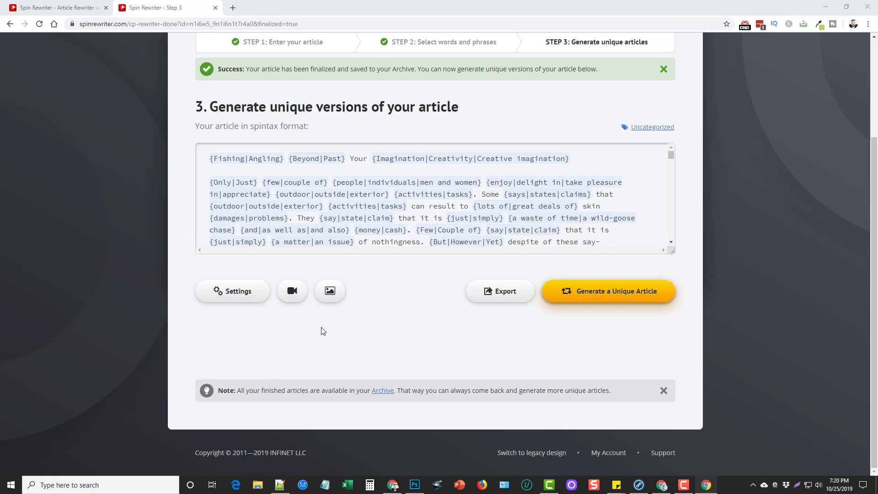
Search YouTube for fishing videos and attach eight, from 'MASSIVE Record Size Fish' to 'Strongest Men VS Strongest Fish'
click(293, 293)
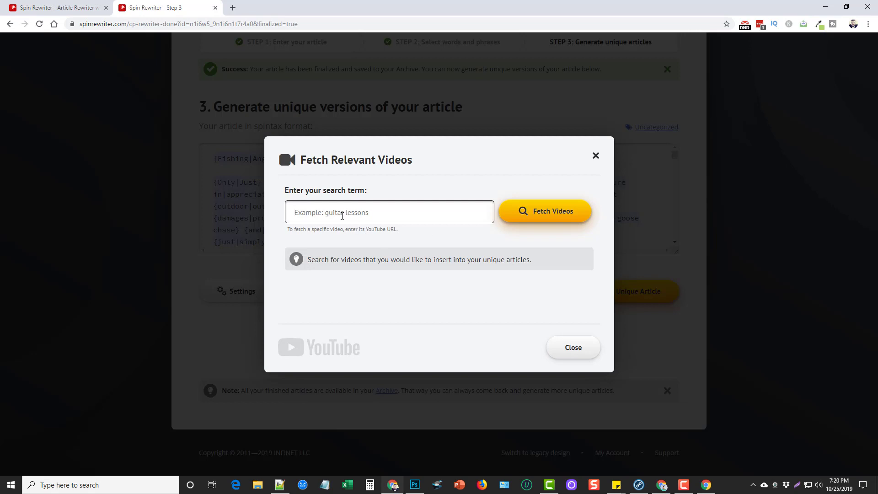
text(fishing)
click(529, 225)
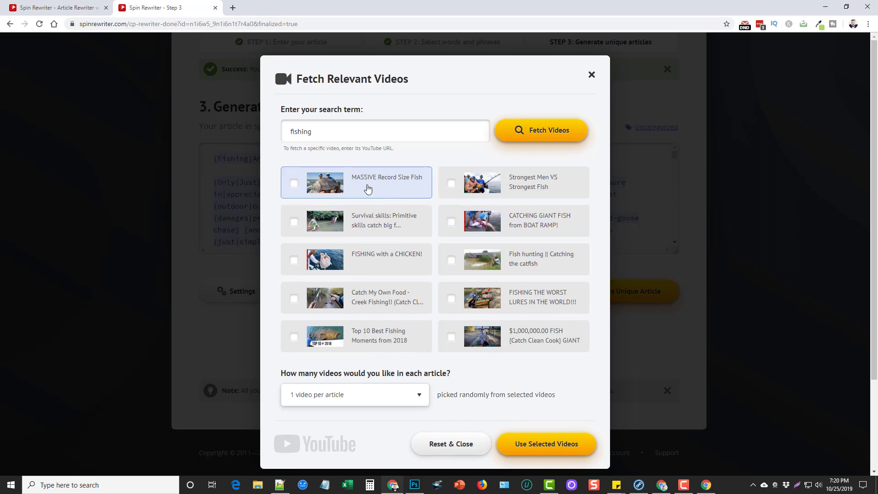
click(293, 184)
click(294, 221)
click(294, 260)
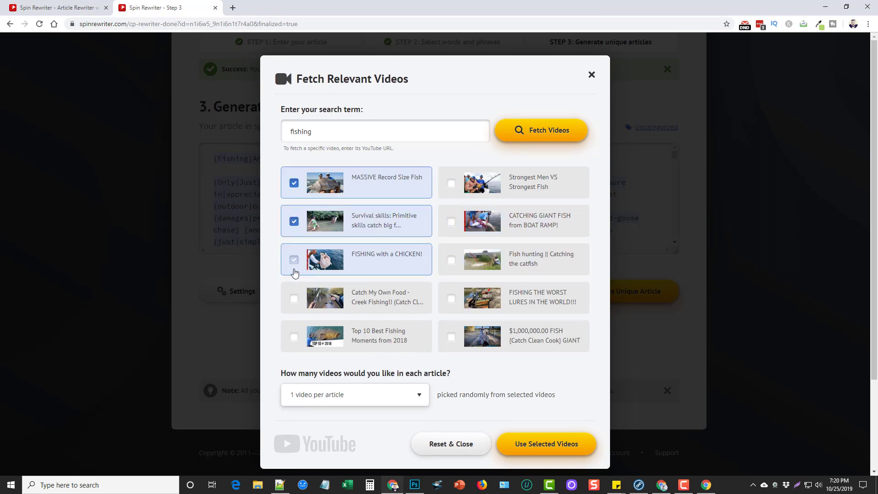
click(294, 299)
click(451, 298)
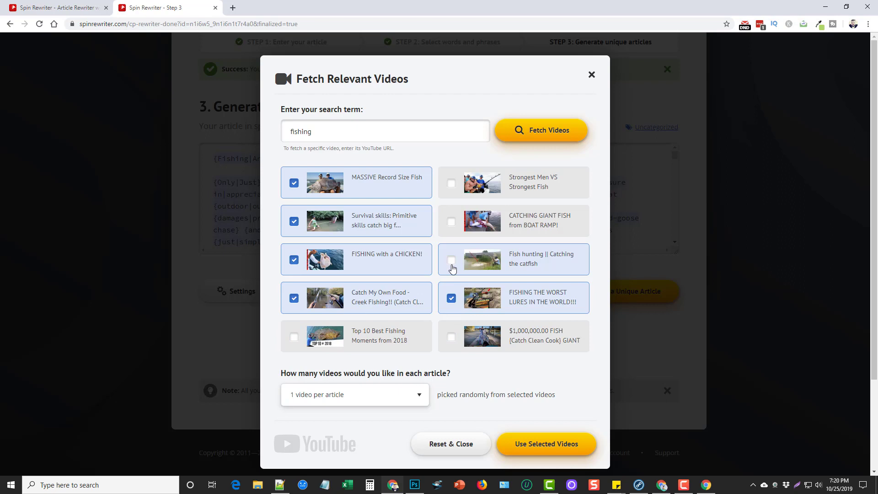
click(451, 259)
click(451, 222)
click(451, 184)
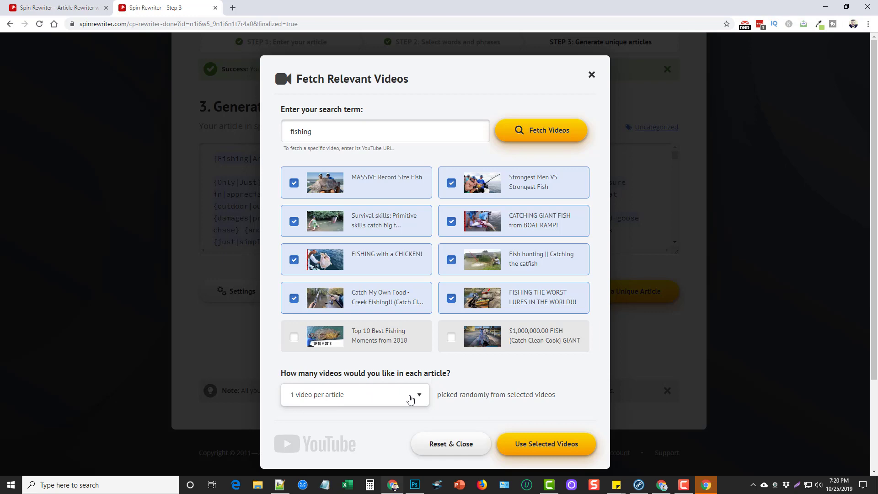
click(543, 447)
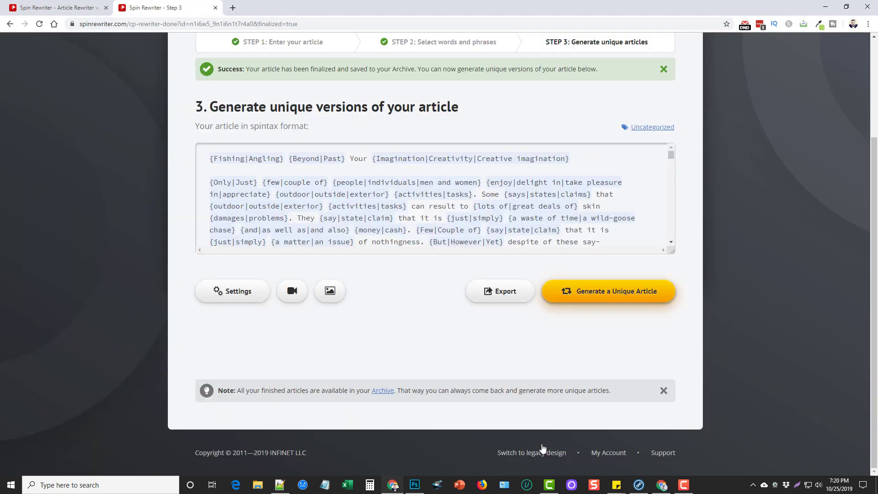
Search Pixabay for 'fishing' and attach eight images, including boats, an eagle, a dolphin and children fishing
click(330, 296)
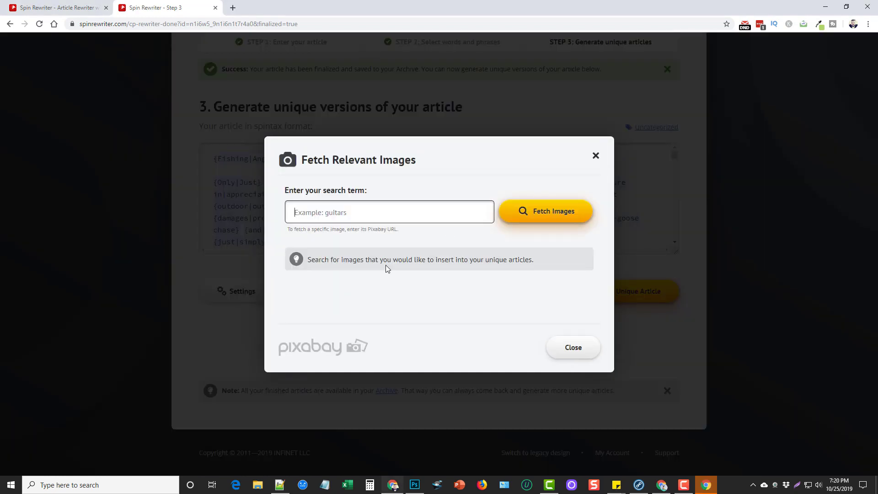
text(fi)
text(shing)
click(554, 213)
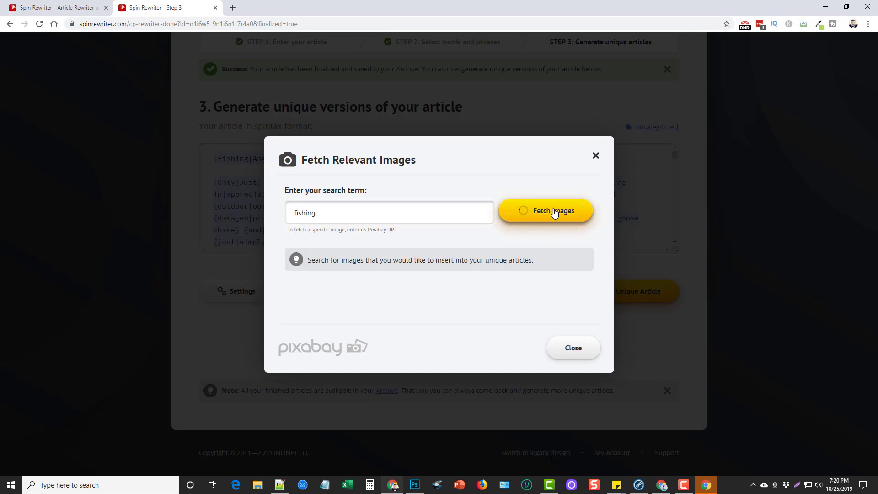
click(293, 183)
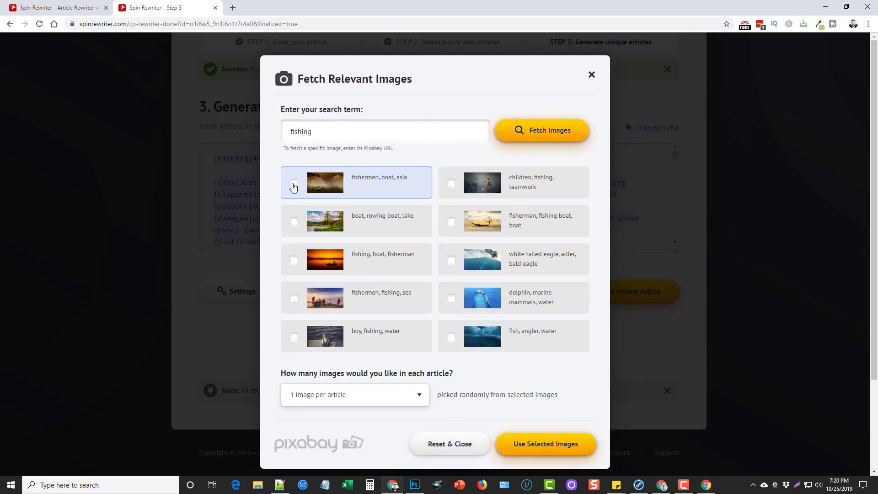
click(315, 221)
click(313, 260)
click(316, 300)
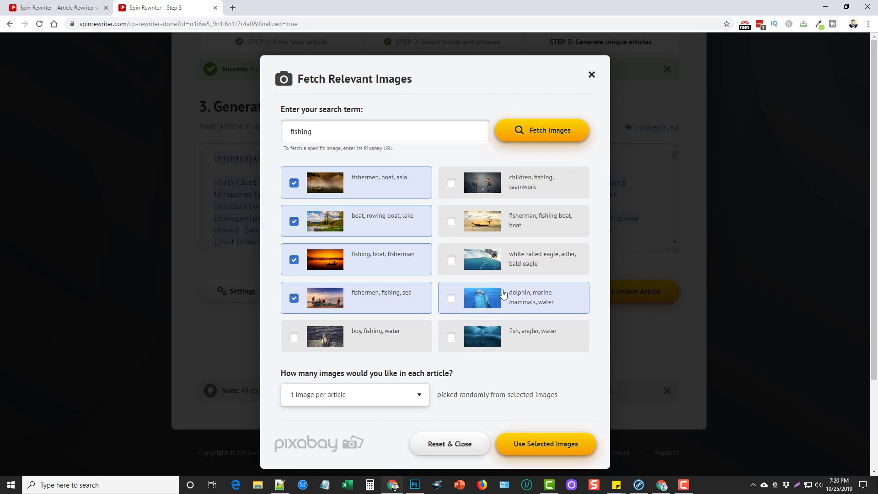
click(503, 295)
click(507, 268)
click(509, 226)
click(512, 194)
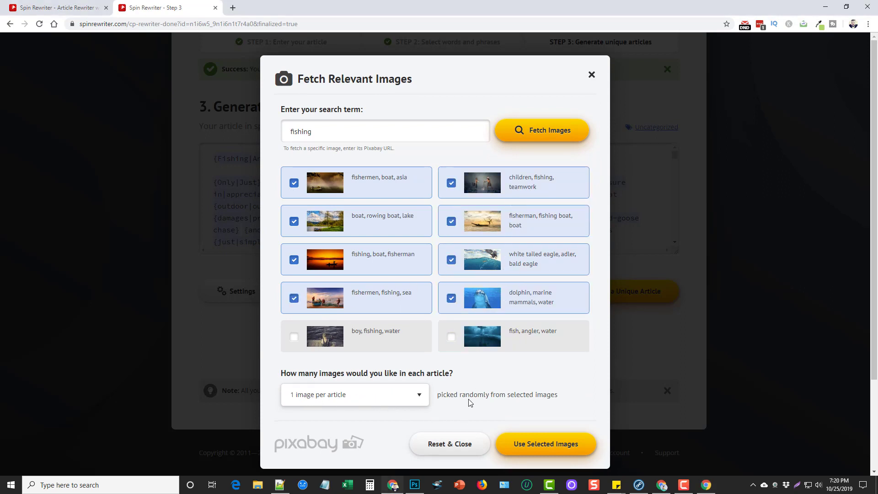
click(542, 449)
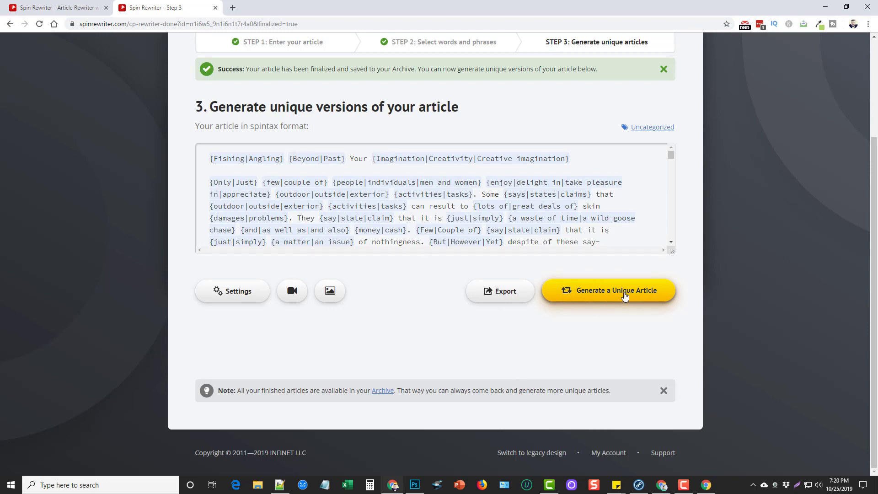
click(496, 295)
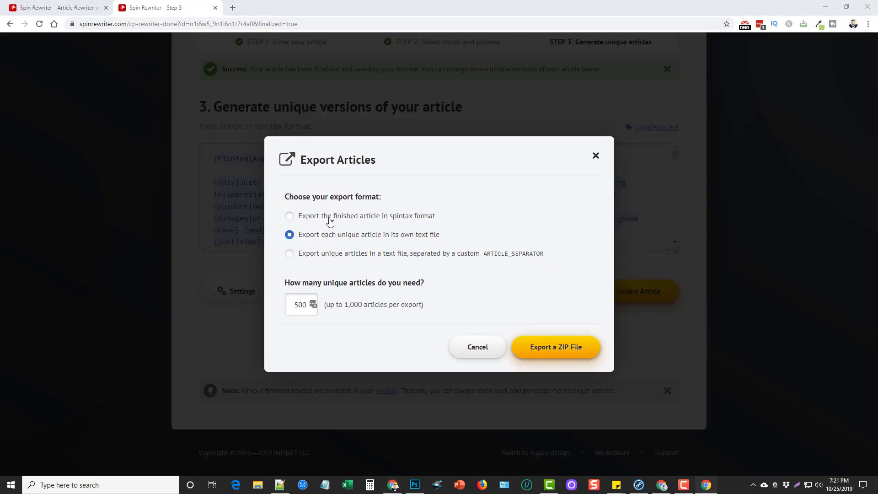
click(290, 217)
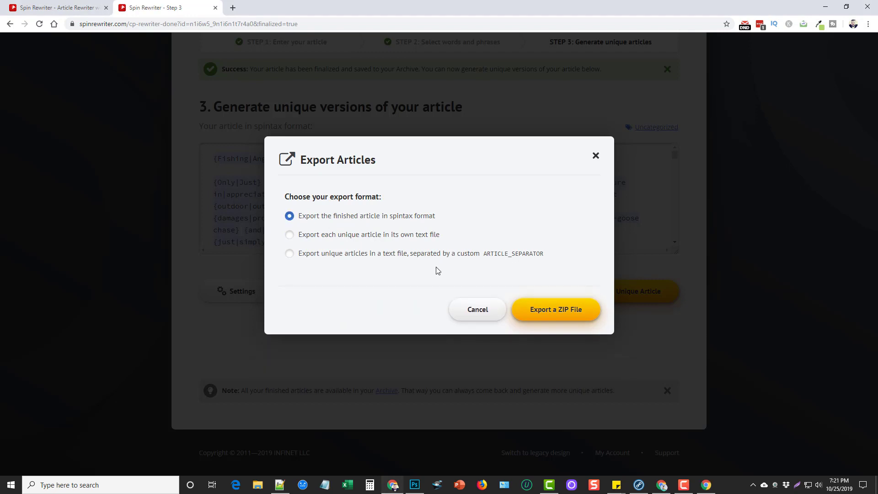
click(290, 235)
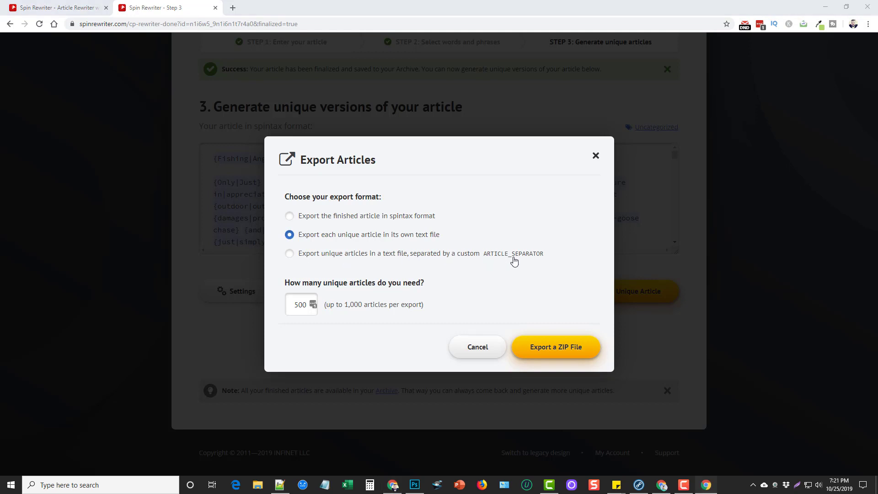
click(290, 254)
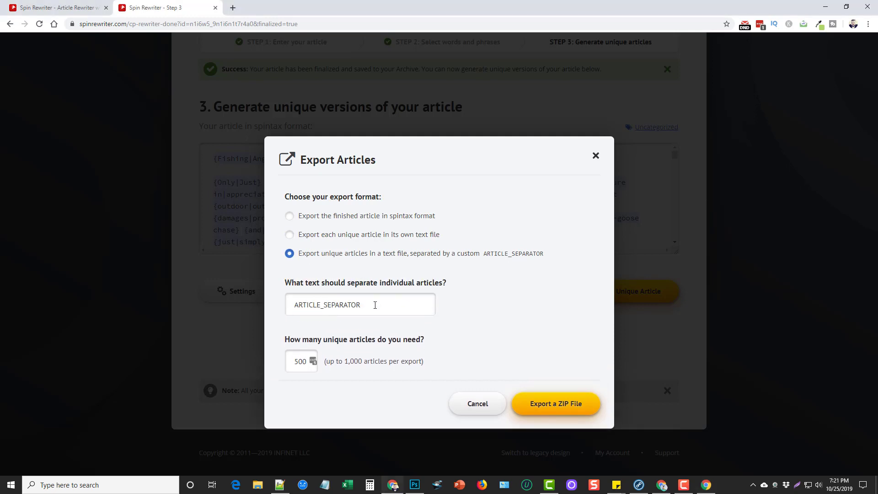
click(290, 217)
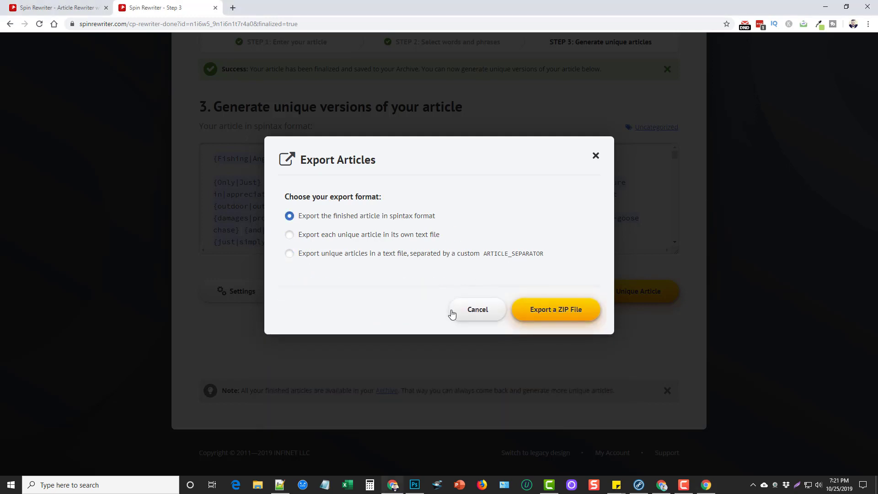
click(594, 157)
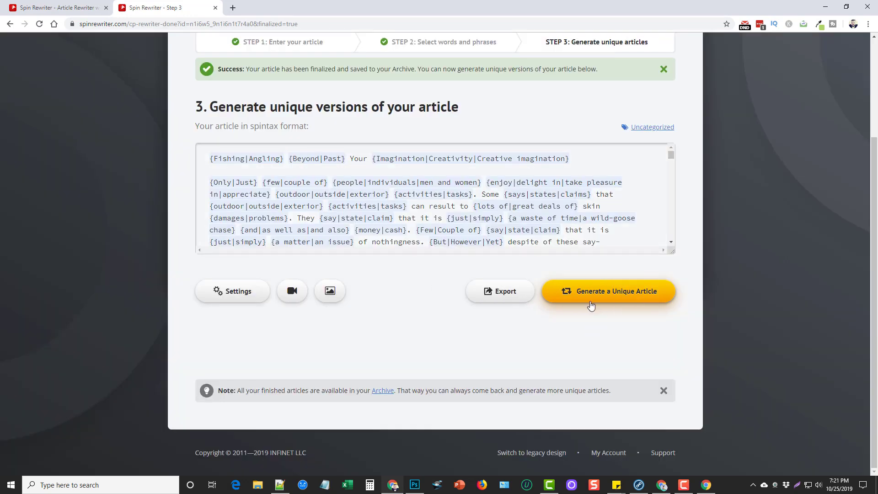
Generate the 97% unique 'Angling Beyond Your Creativity' version and scroll through its preview
click(613, 294)
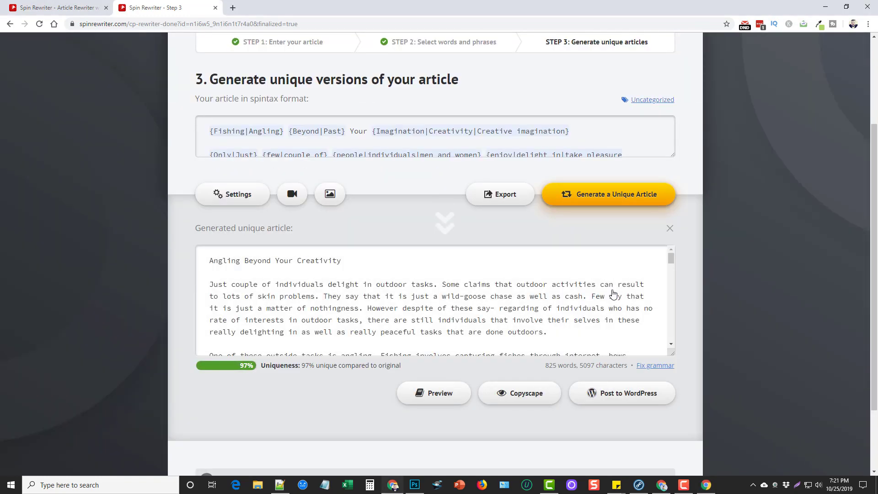
scroll(248, 252, down, 2)
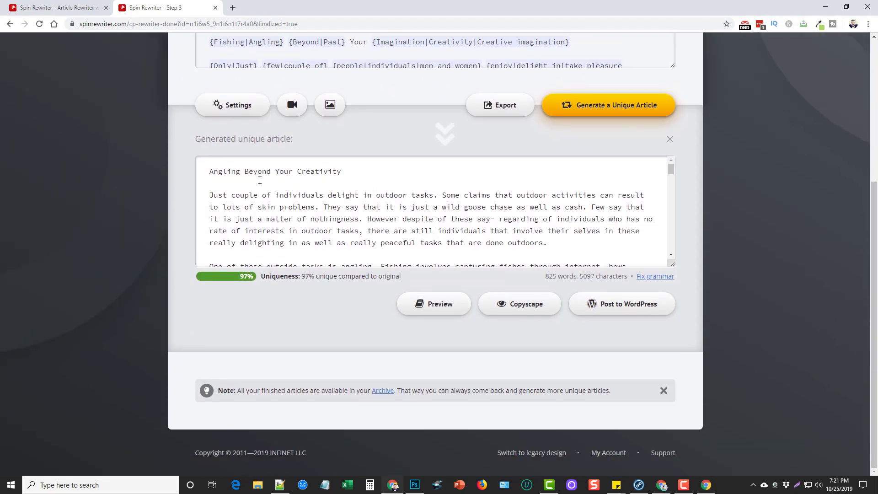
click(434, 305)
scroll(346, 249, down, 3)
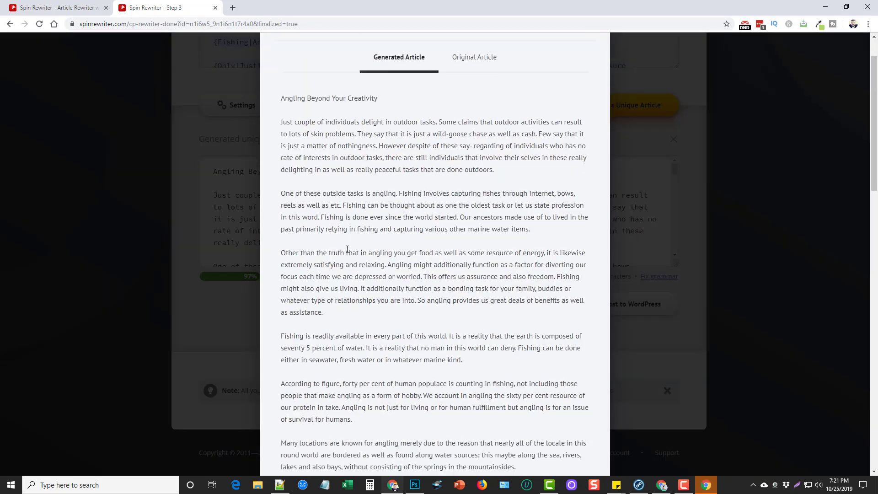
scroll(356, 252, down, 2)
scroll(419, 249, down, 1)
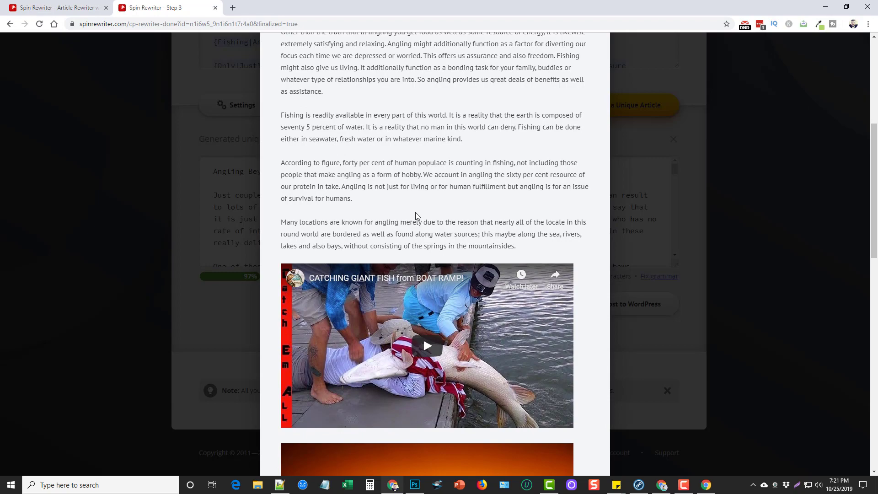
scroll(413, 227, up, 3)
scroll(413, 227, down, 8)
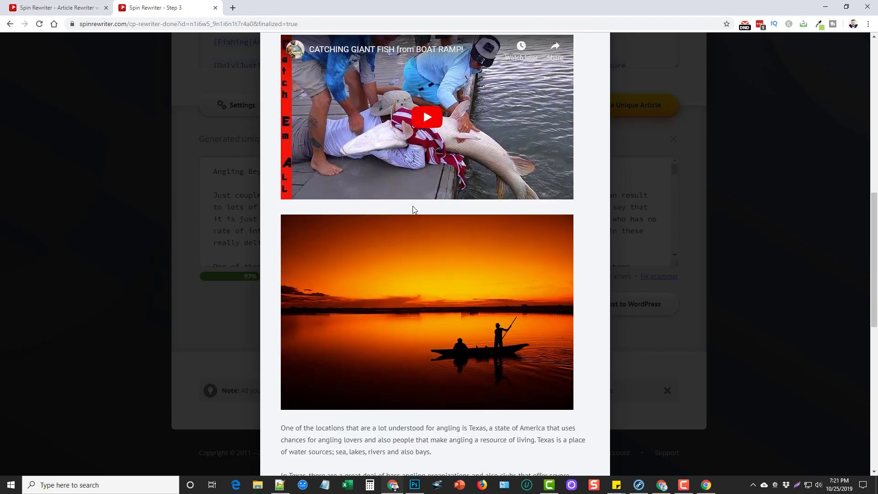
scroll(424, 246, up, 3)
scroll(438, 225, down, 4)
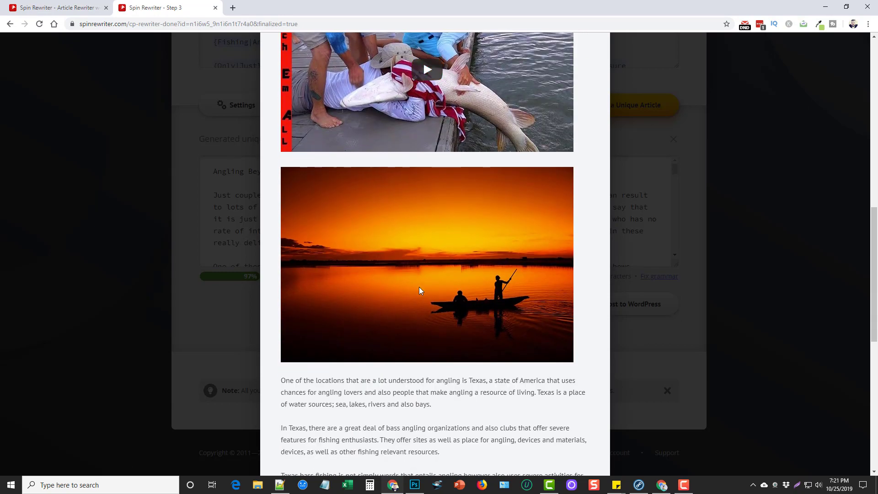
scroll(419, 286, down, 5)
scroll(416, 285, down, 4)
scroll(465, 359, up, 15)
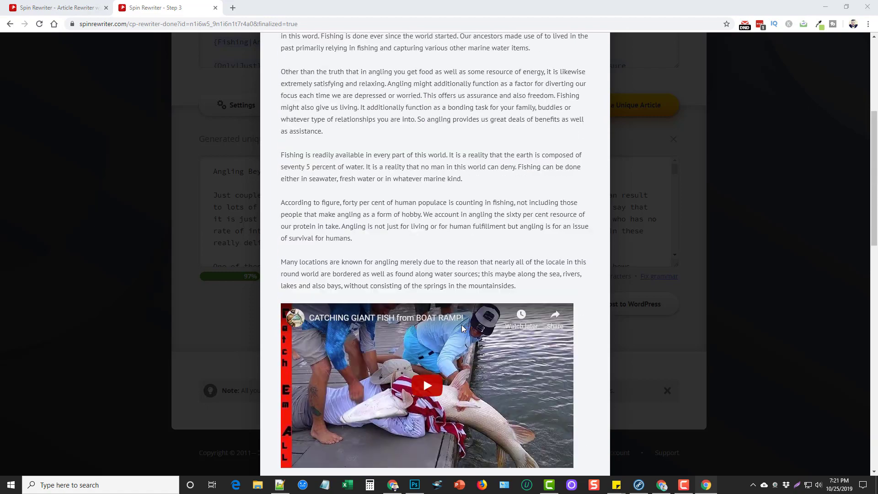
scroll(452, 297, up, 6)
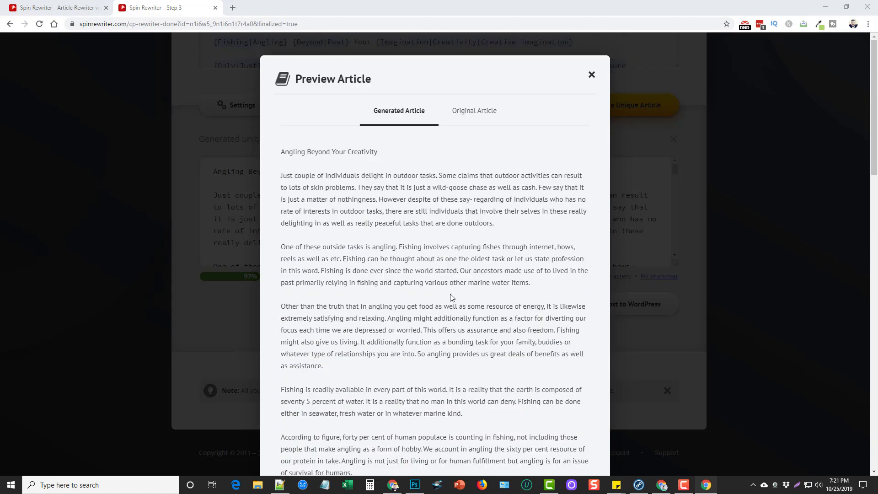
Compare it with the Original Article tab, then close the preview
click(482, 112)
scroll(417, 293, down, 5)
scroll(418, 293, down, 6)
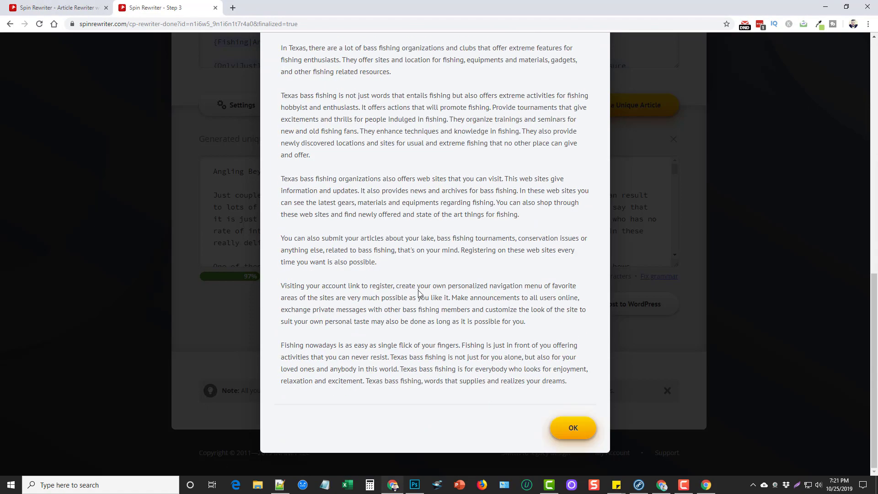
scroll(439, 183, up, 12)
click(410, 121)
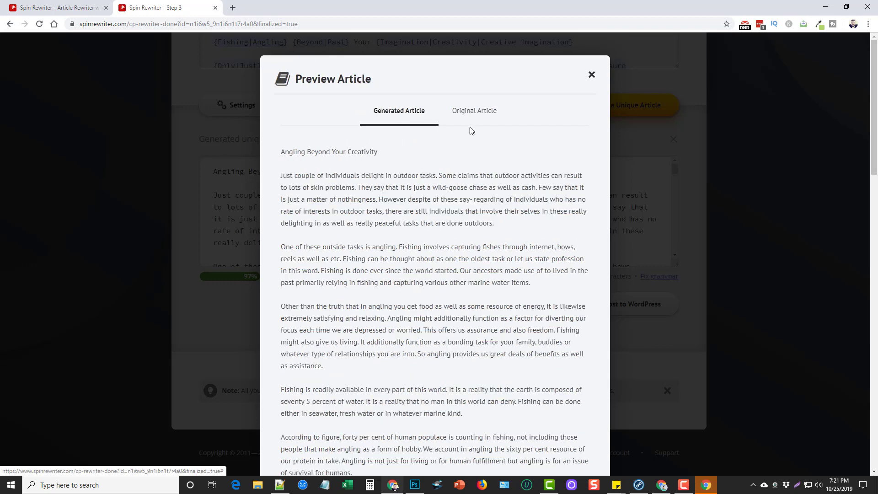
click(591, 75)
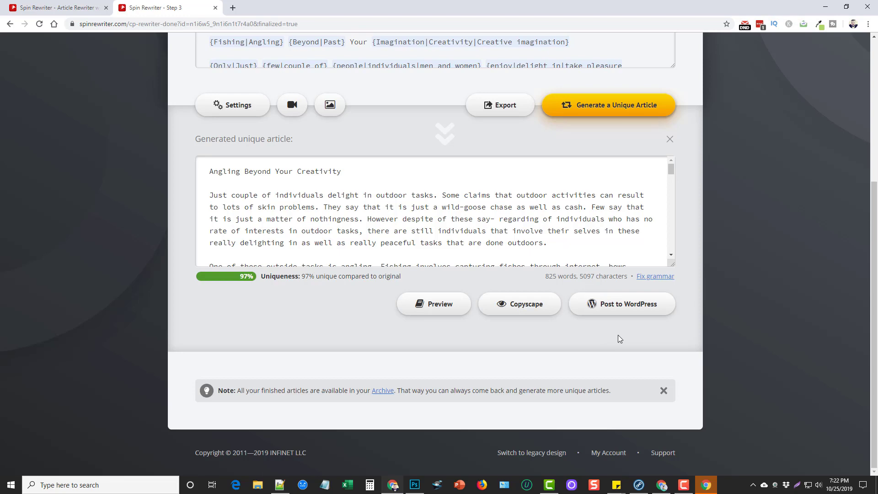
click(634, 315)
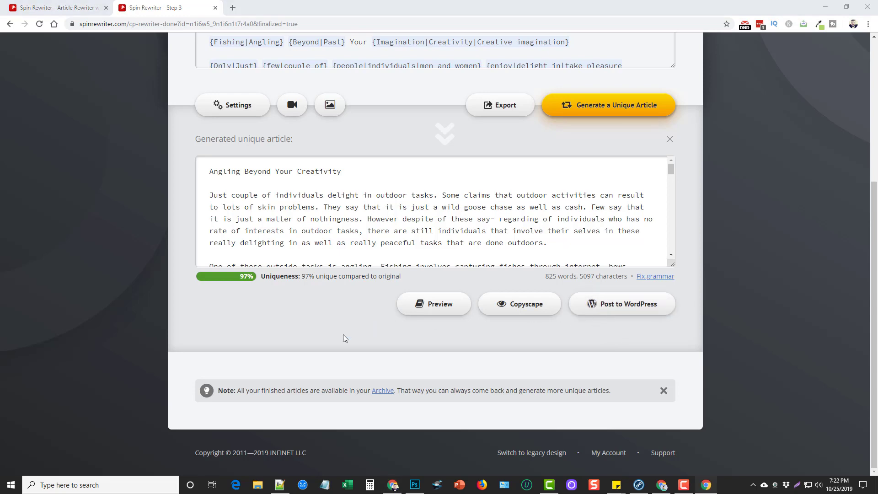
scroll(345, 338, up, 2)
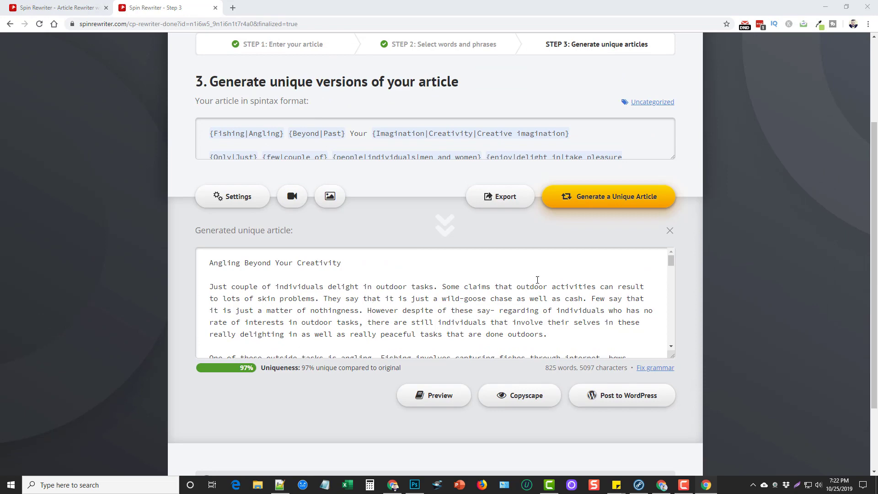
drag(672, 266, 671, 341)
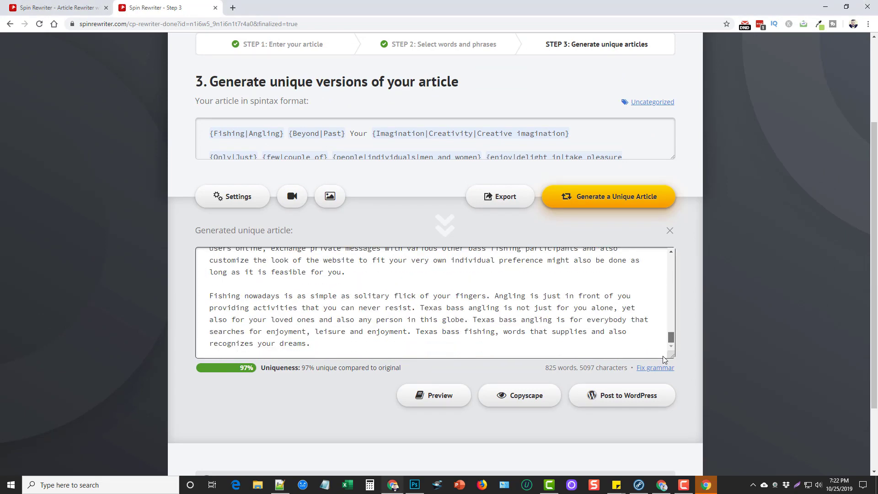
click(401, 148)
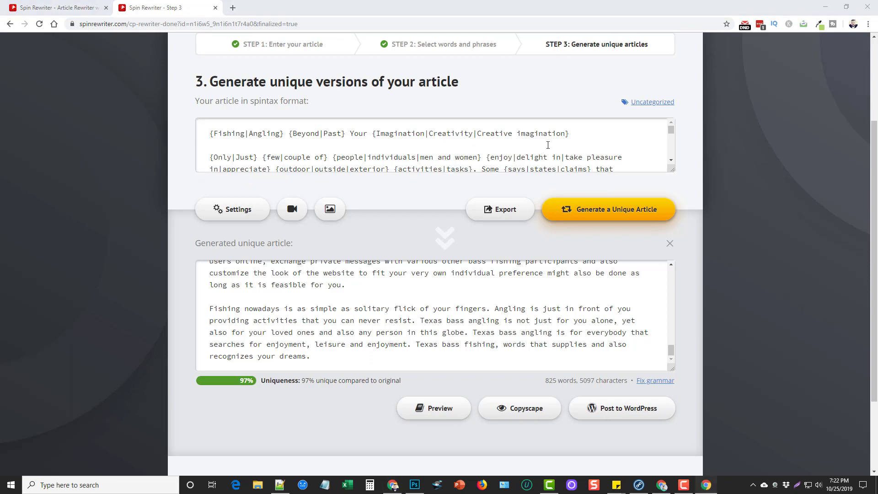
Review the alternative spintax formats, keep the curly-brace format, and go to the Home panel
drag(566, 134, 569, 134)
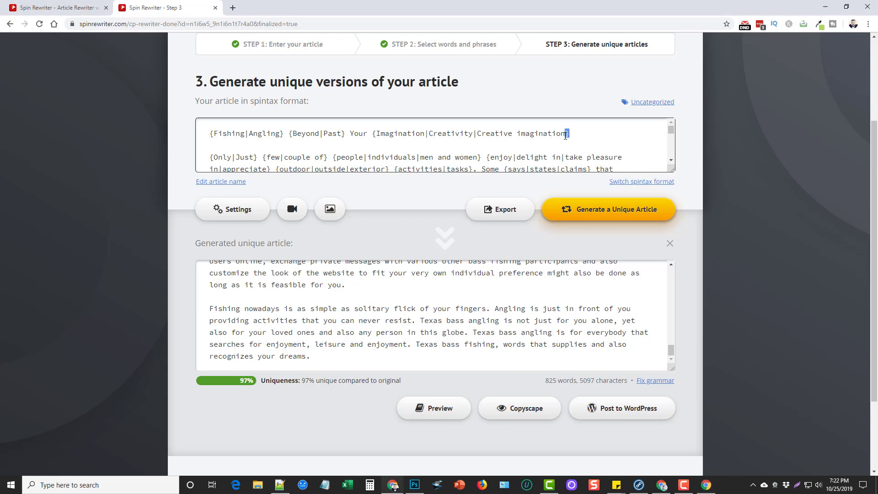
click(621, 183)
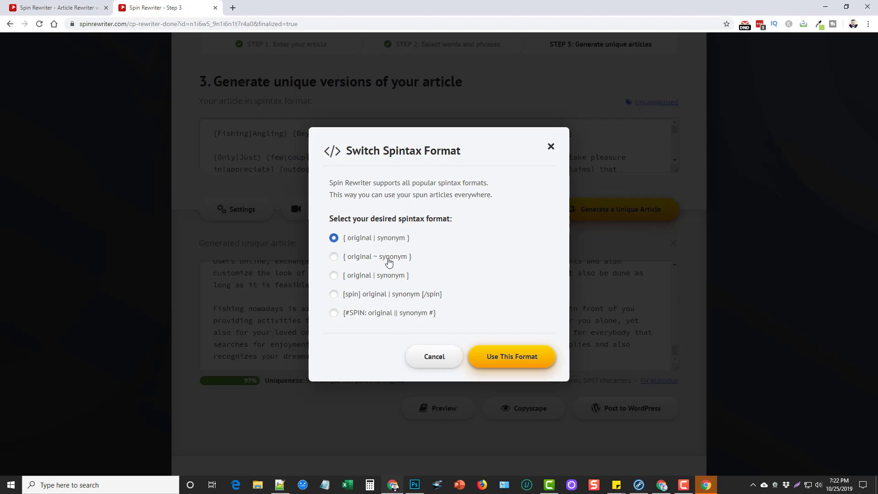
click(435, 356)
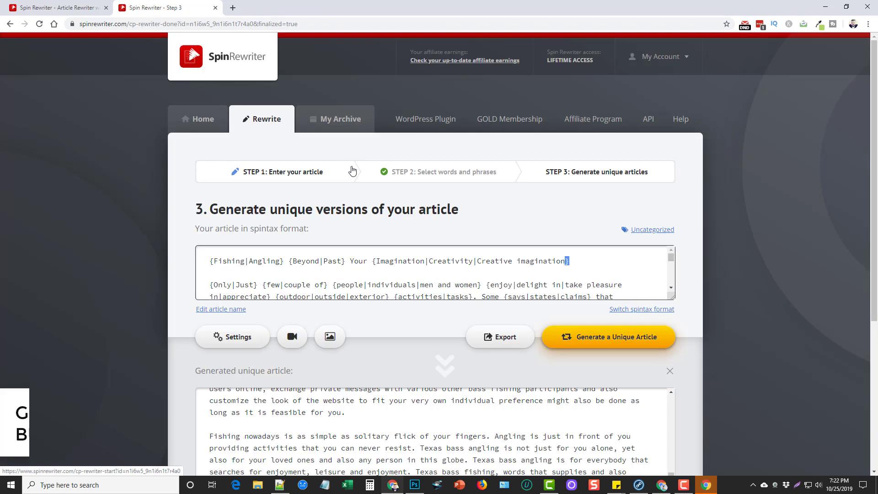
click(318, 174)
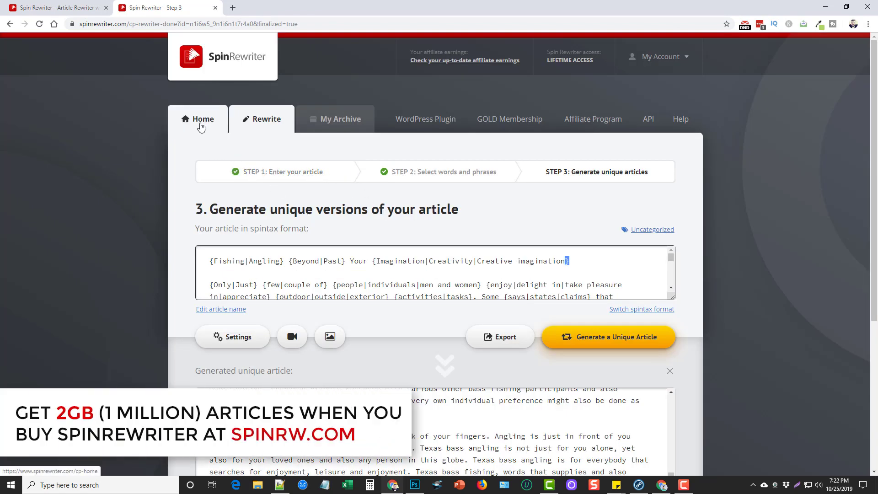